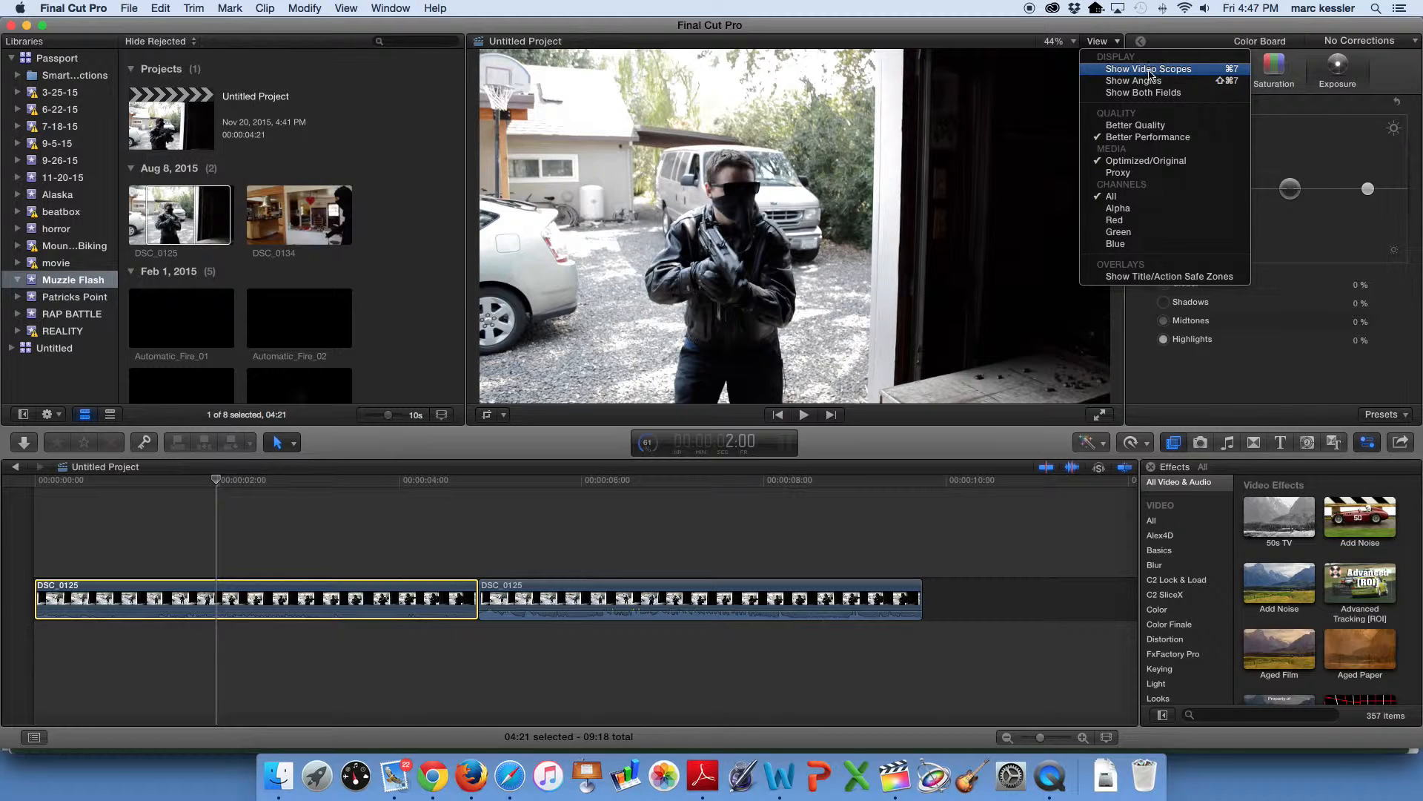
Step: Show the video scopes beside the viewer image and check the available scope display options
click(1106, 43)
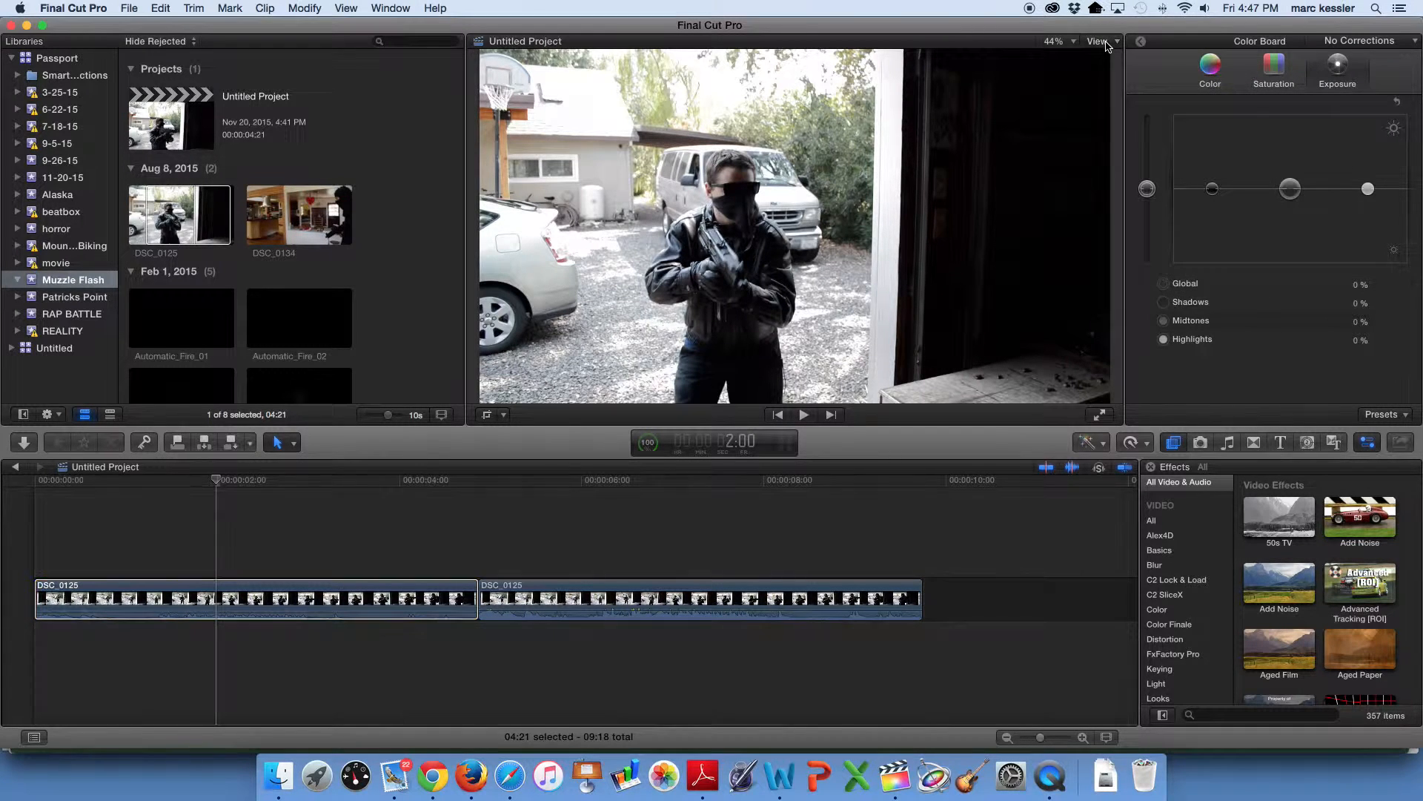
key(super+7)
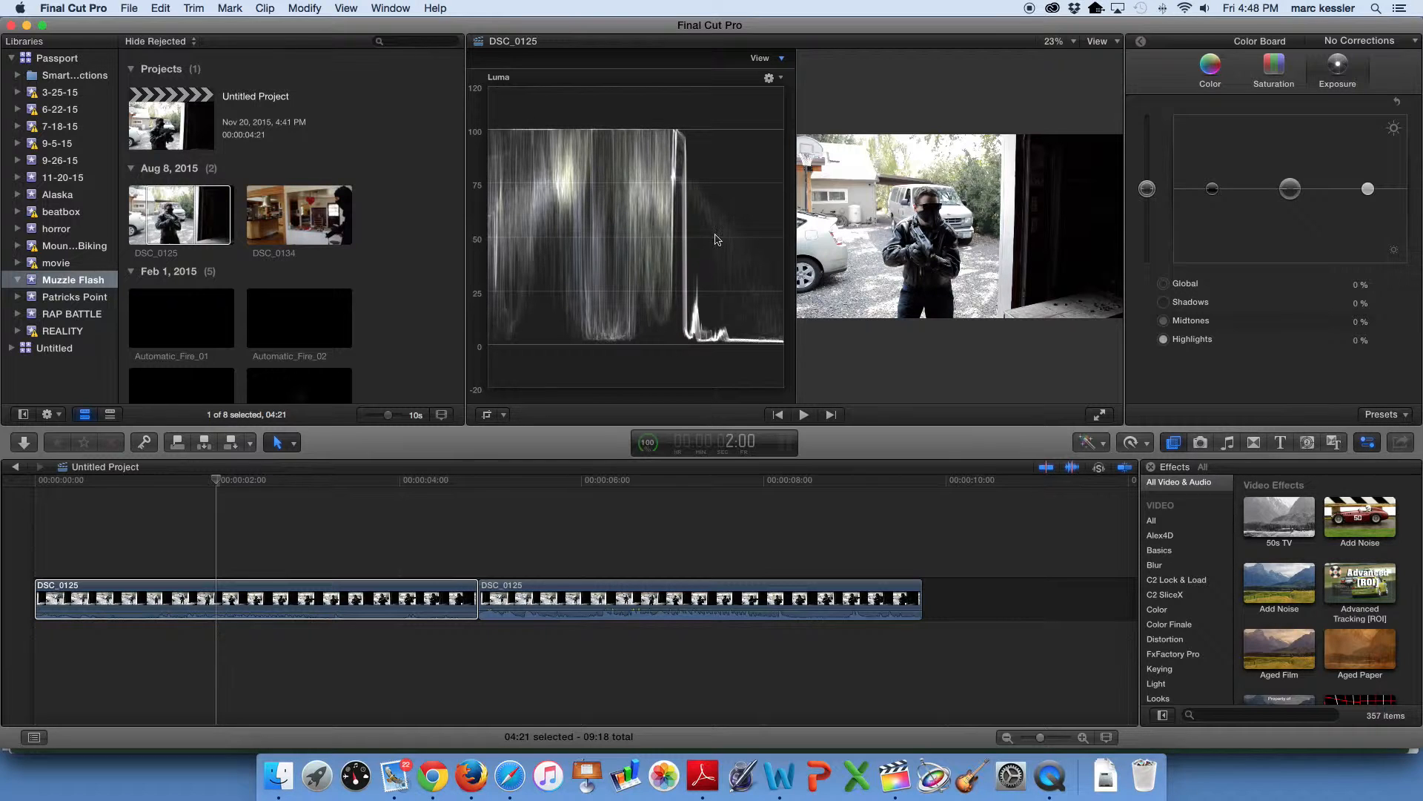
click(781, 82)
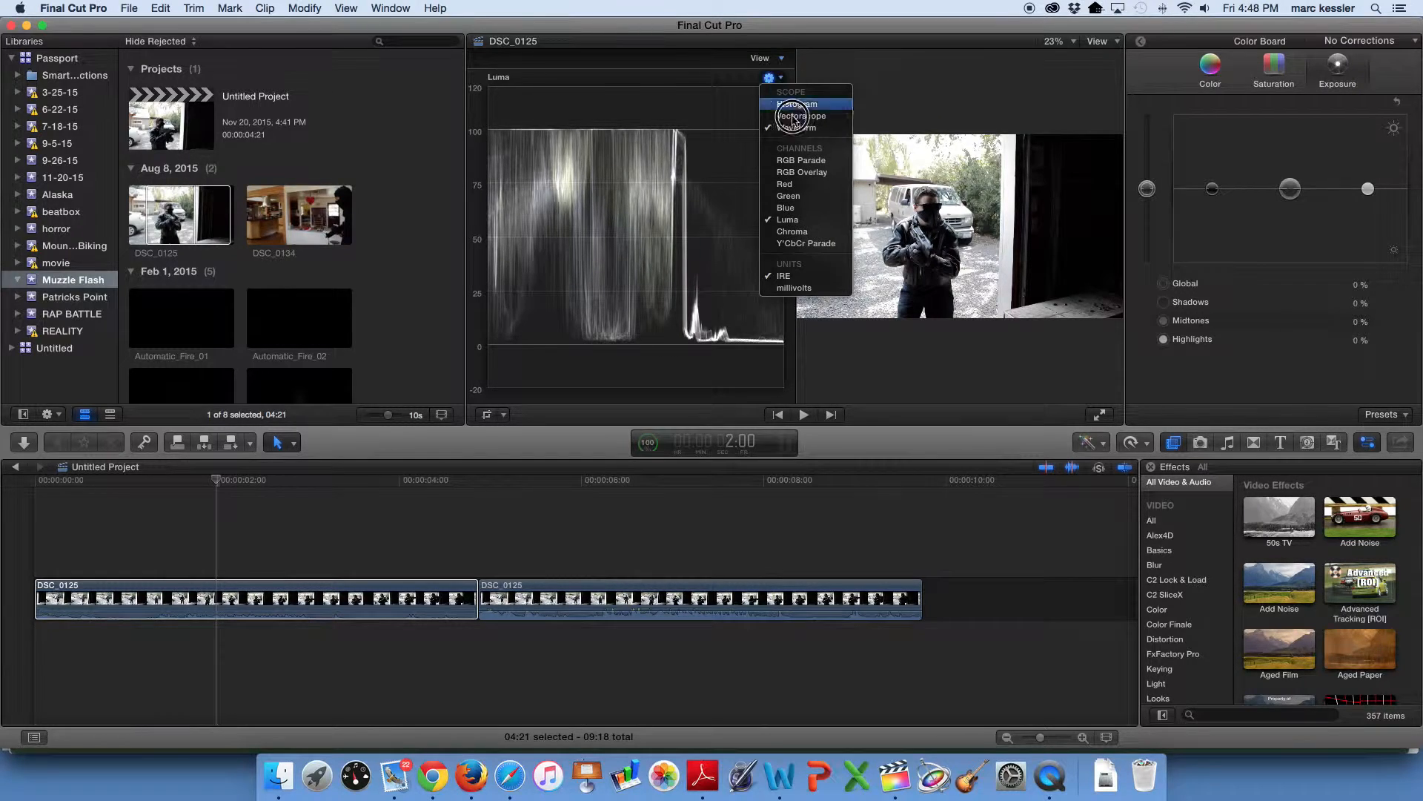
click(769, 77)
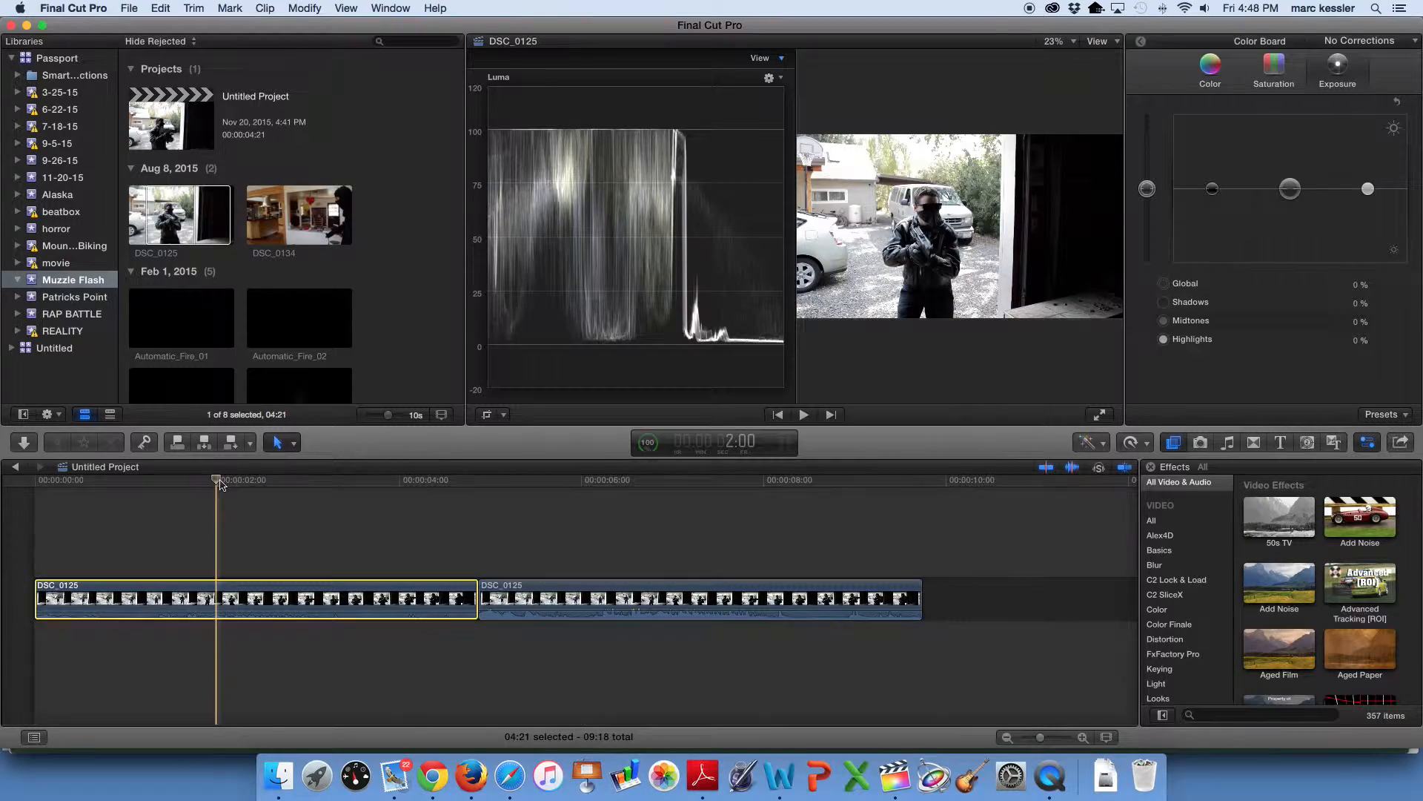
mouse_move(221, 480)
mouse_down()
mouse_move(384, 483)
mouse_move(148, 491)
mouse_move(216, 486)
mouse_up()
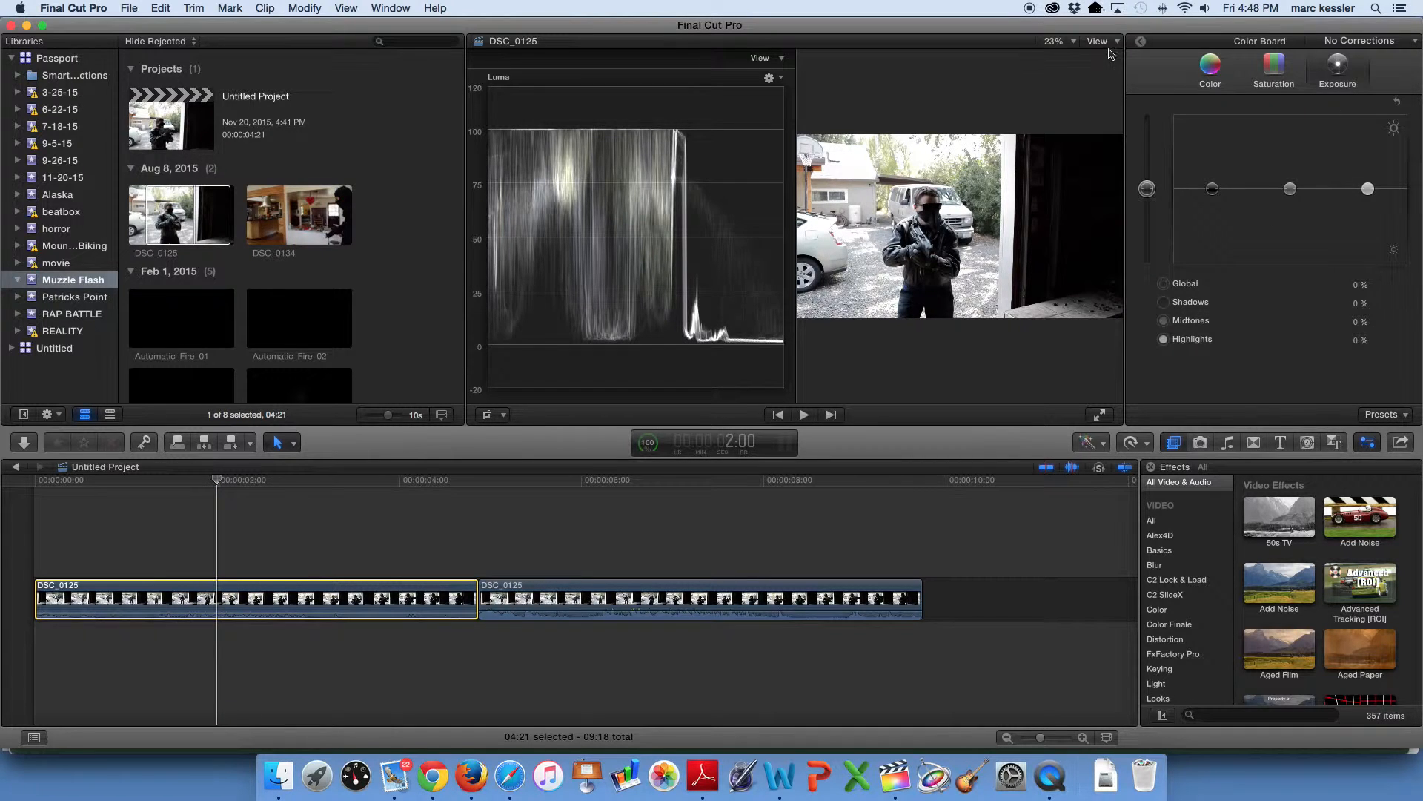
Step: Set the first clip's shadow exposure to -2% in the Color Board and hide the video scopes
key(super+6)
click(1090, 442)
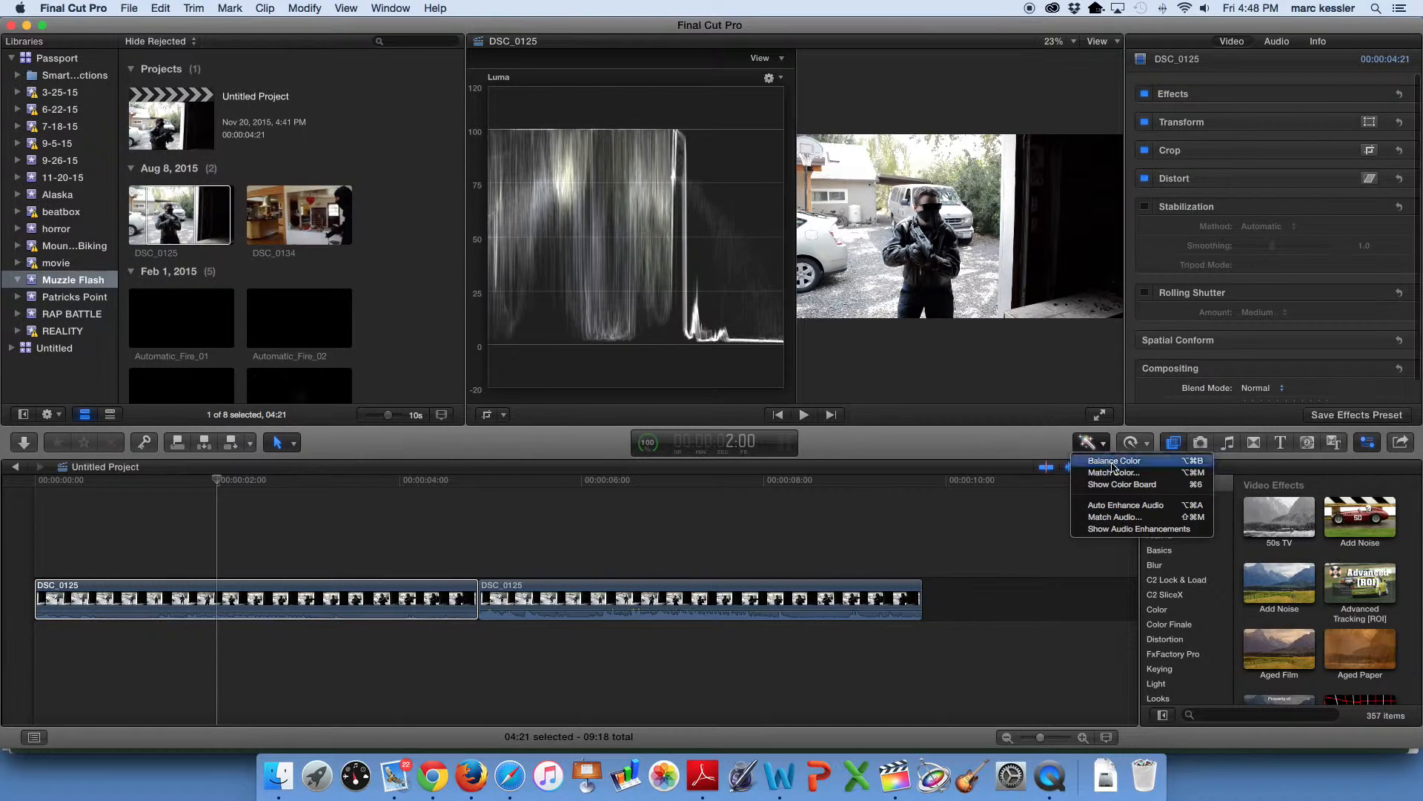
click(1122, 484)
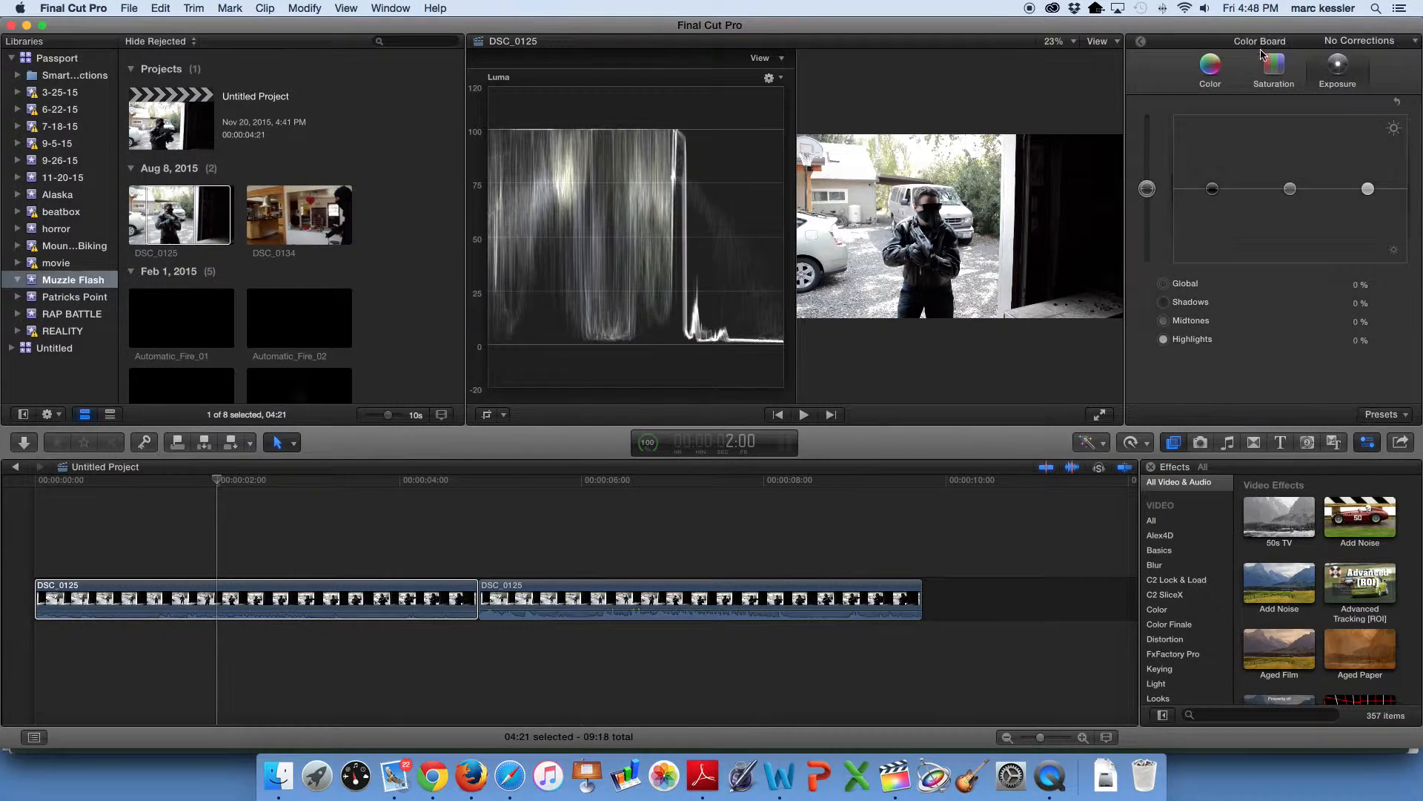
mouse_move(1214, 196)
mouse_down()
mouse_move(1215, 219)
mouse_move(1210, 193)
mouse_up()
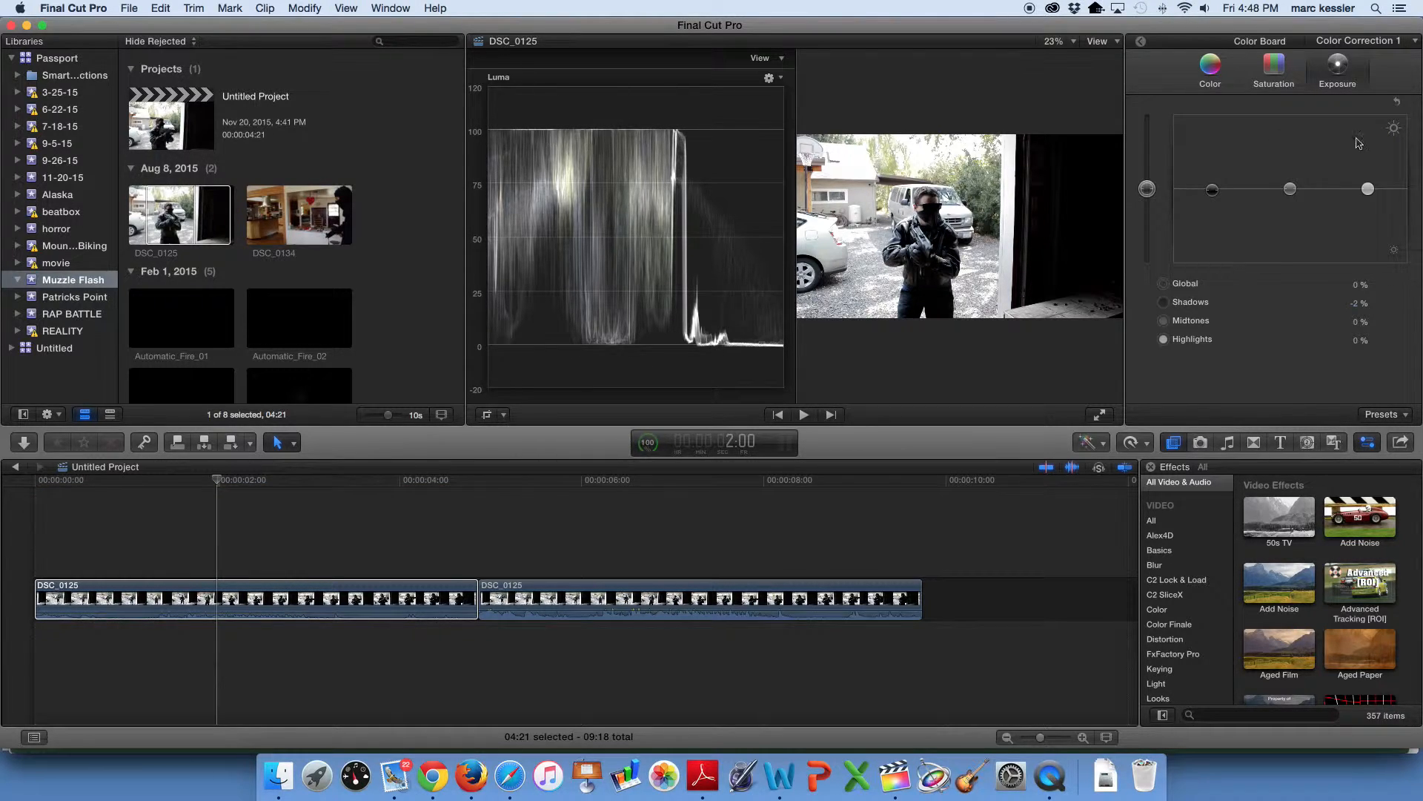
drag(1369, 190, 1374, 192)
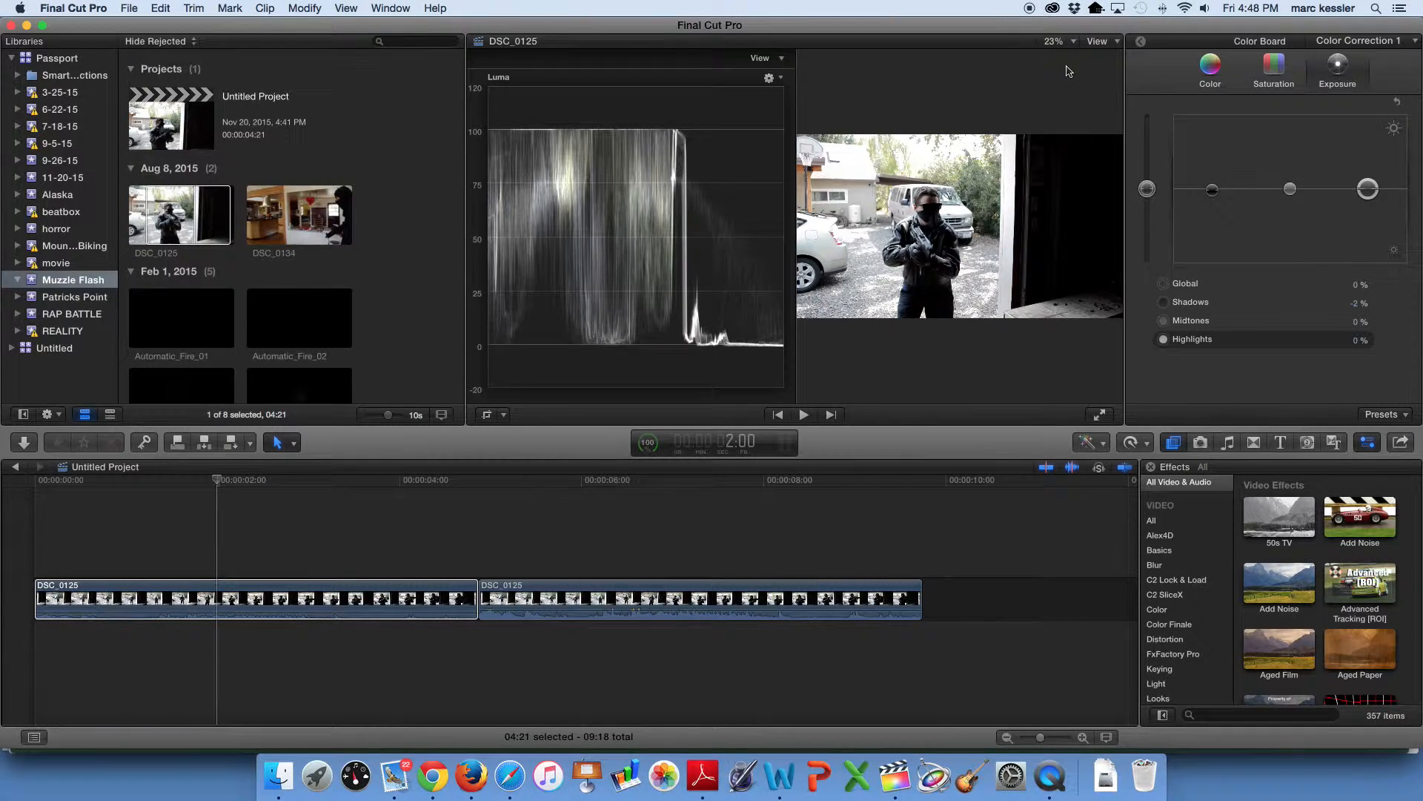
key(cmd+7)
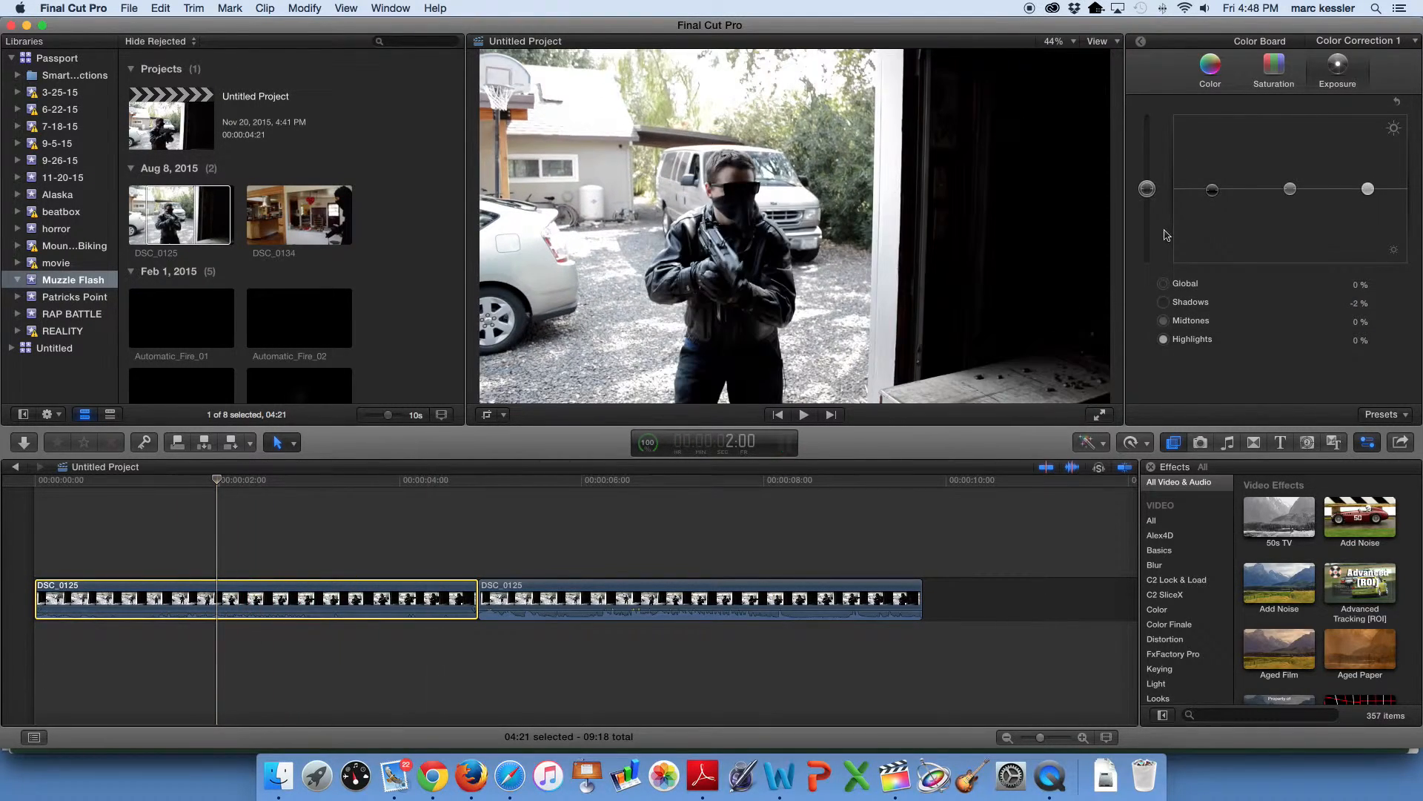
Step: Tint the first clip with highlights at 65°, 12%, shadows at 237°, 8%, and midtones at 186°, 4%
click(1284, 74)
click(1223, 68)
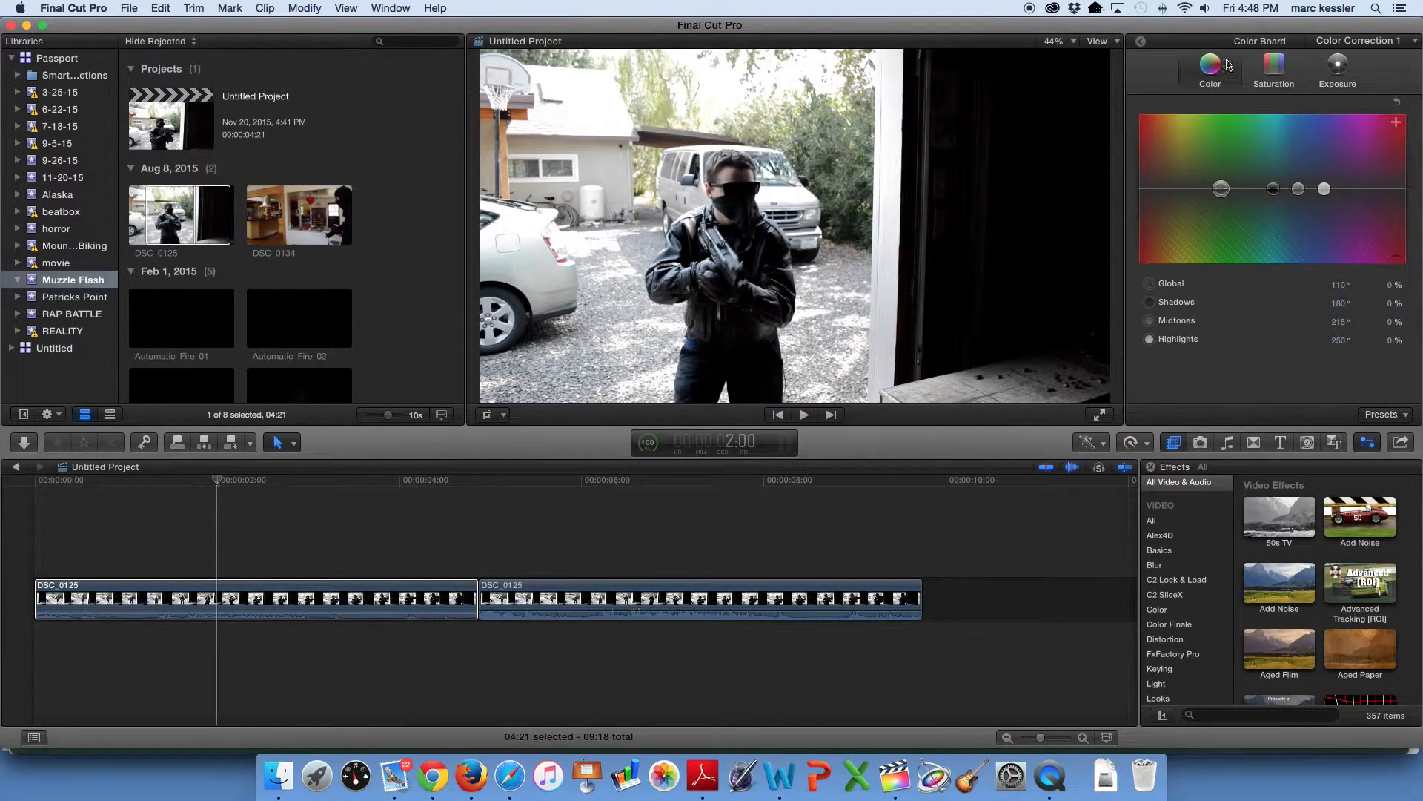
drag(1325, 189, 1188, 182)
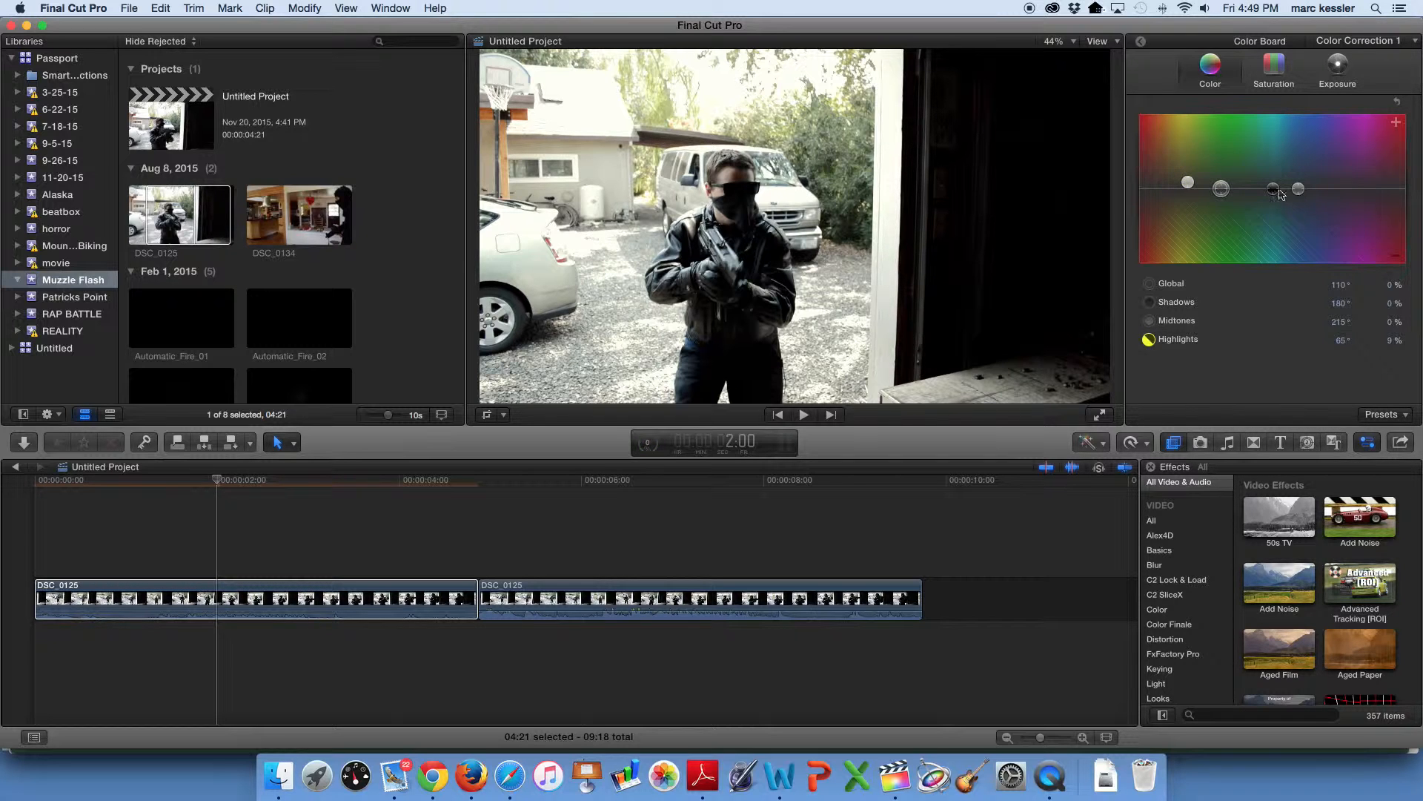
drag(1274, 190, 1313, 183)
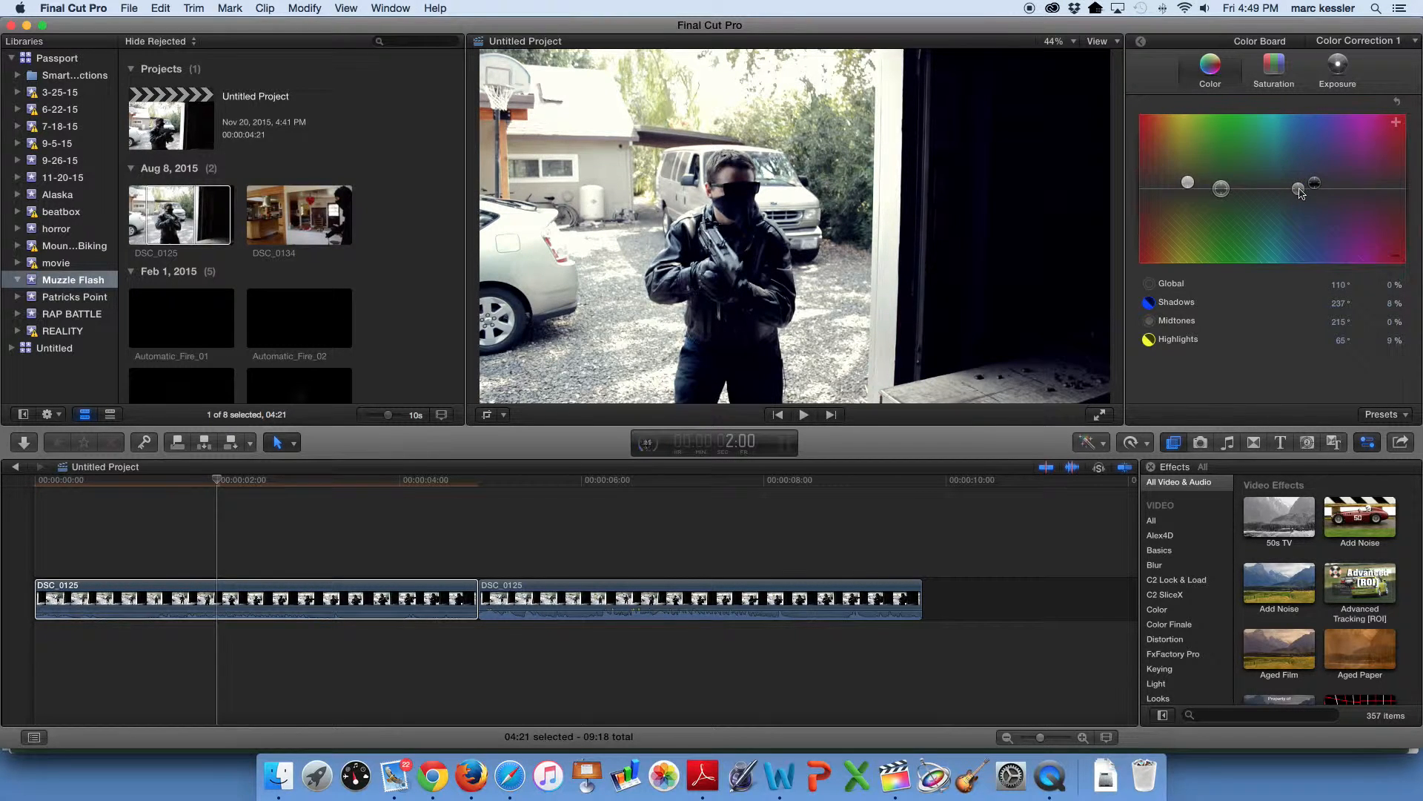
drag(1301, 193, 1282, 192)
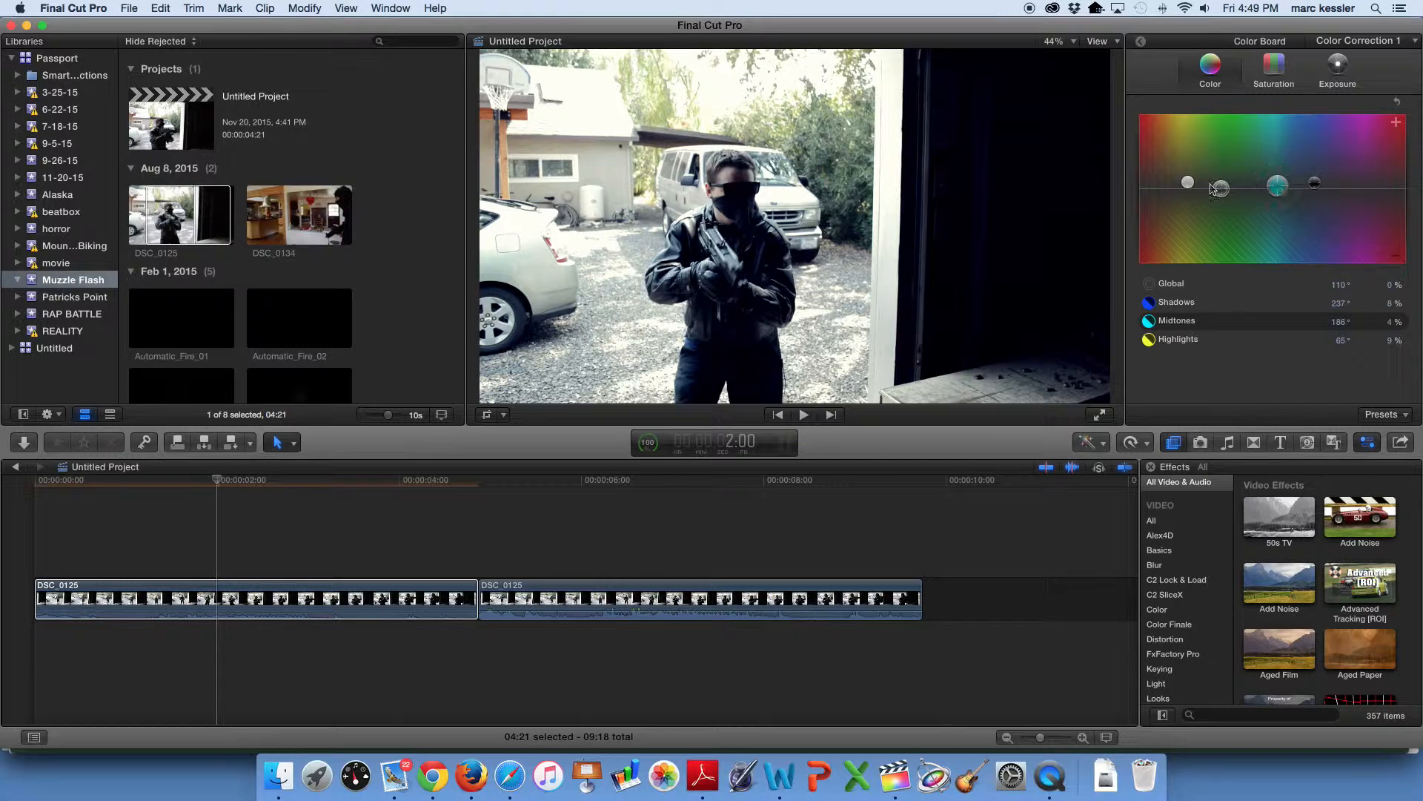
drag(1188, 183, 1192, 183)
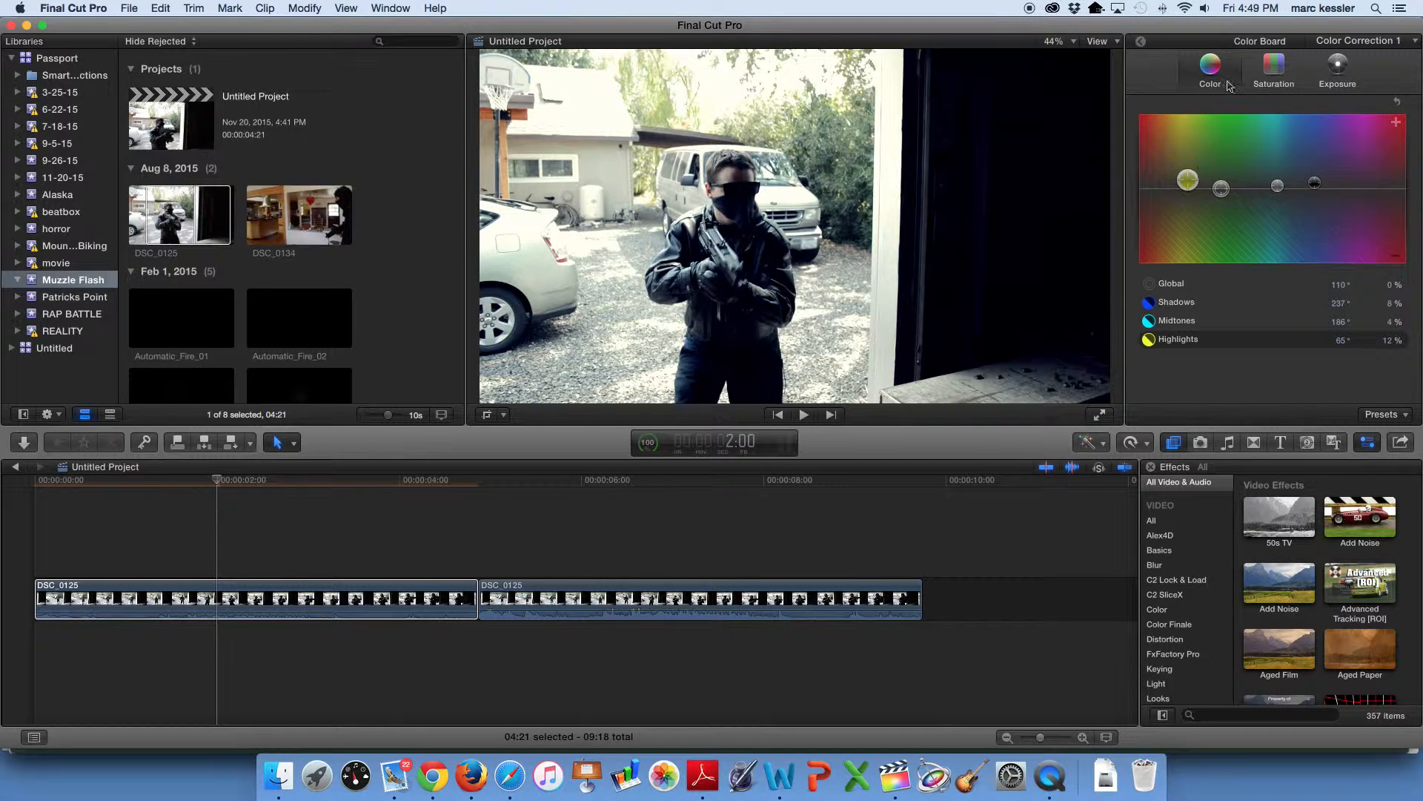
Step: Set the first clip's saturation to 10% for shadows, -7% for midtones and 7% for highlights
click(1288, 73)
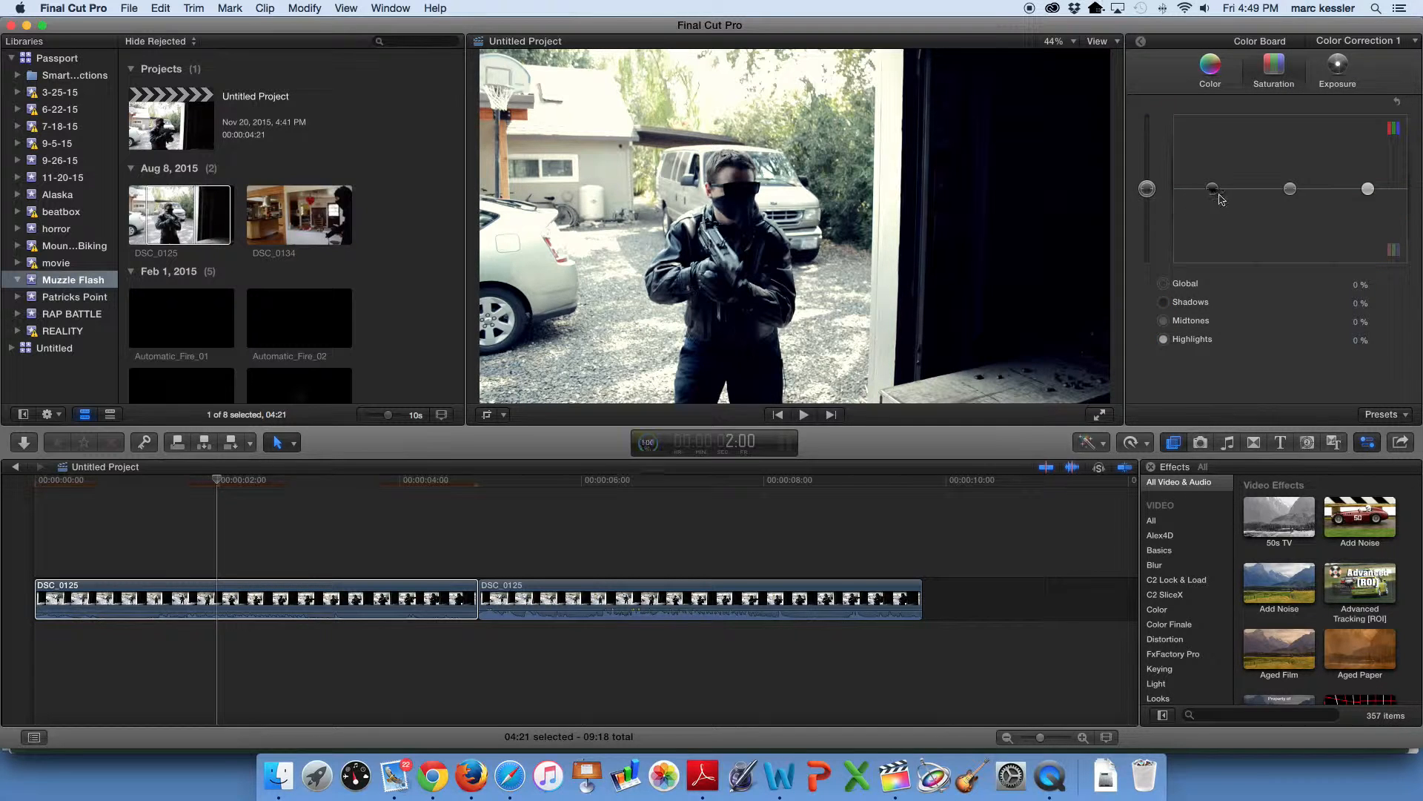
drag(1214, 191, 1218, 184)
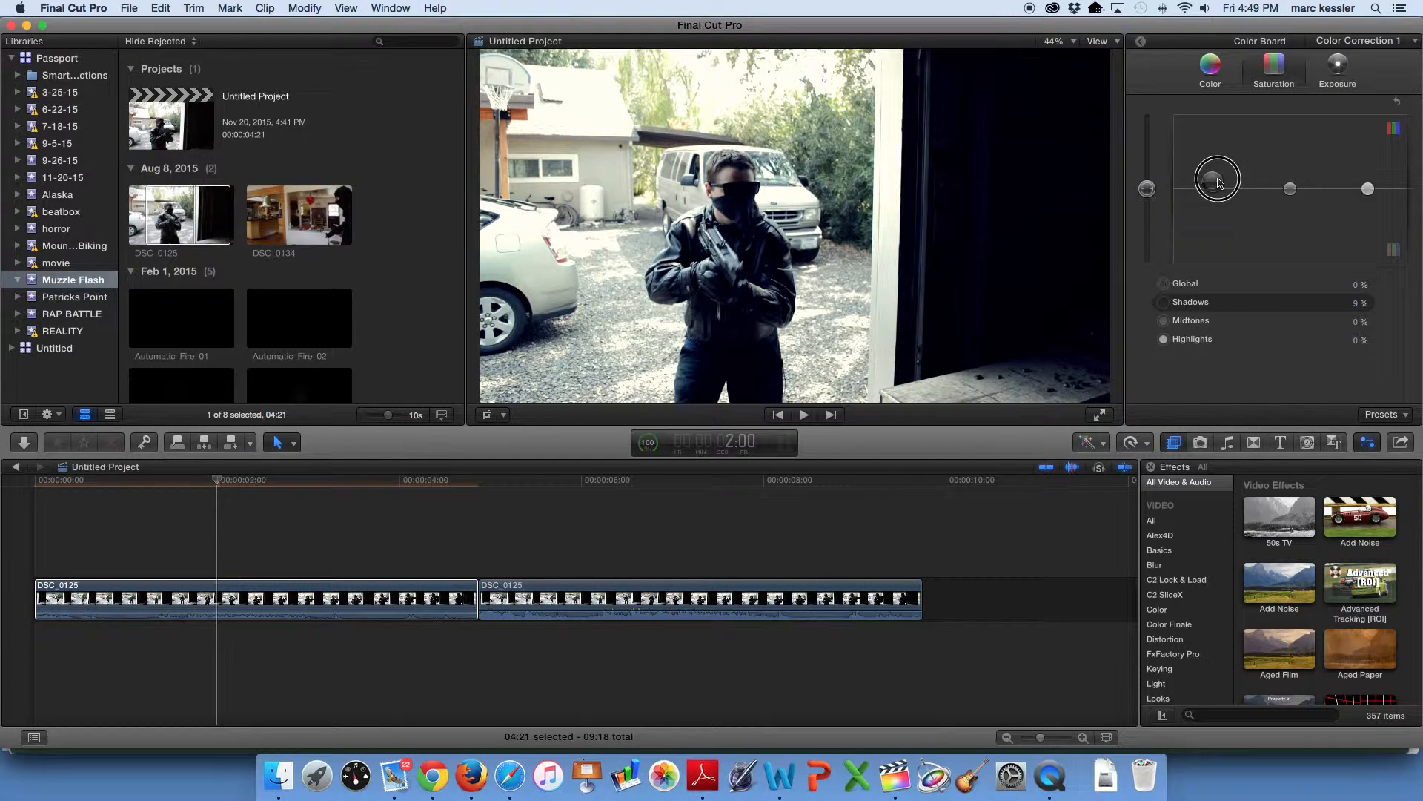
drag(1220, 183, 1220, 183)
drag(1368, 191, 1291, 198)
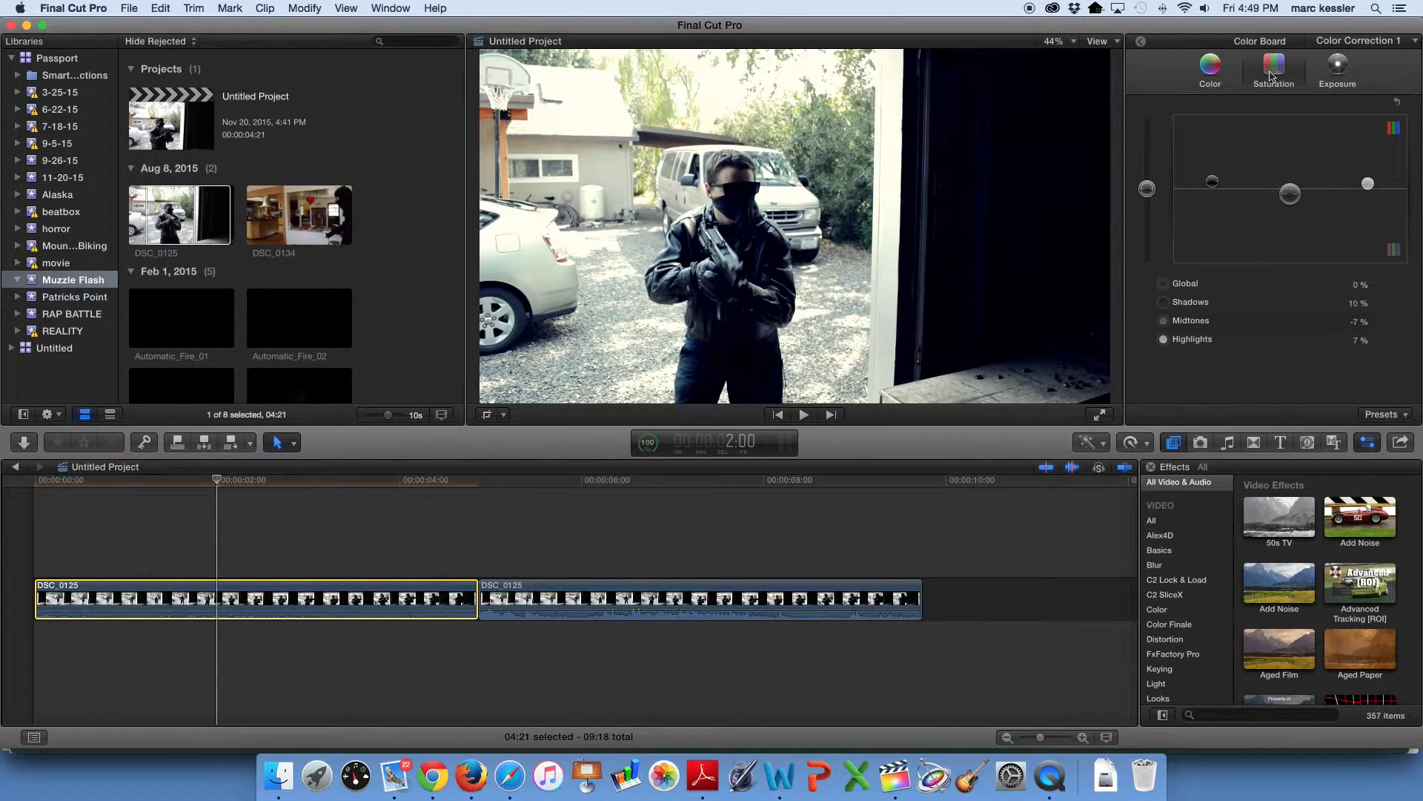
Step: Refine the first clip's color tint with midtones at 187°, 0% and highlights at 65°, 7%
click(1209, 65)
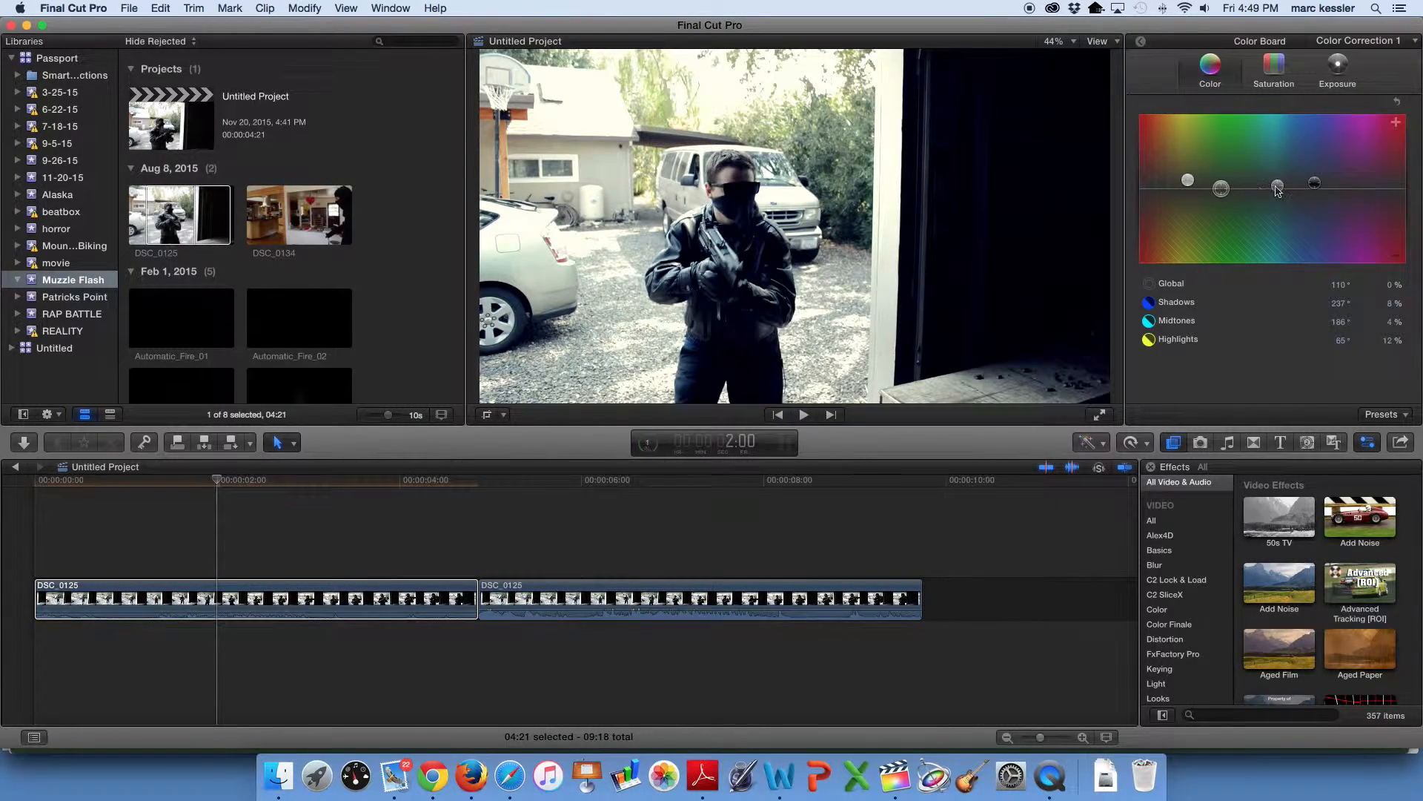
click(1276, 191)
drag(1275, 188, 1279, 189)
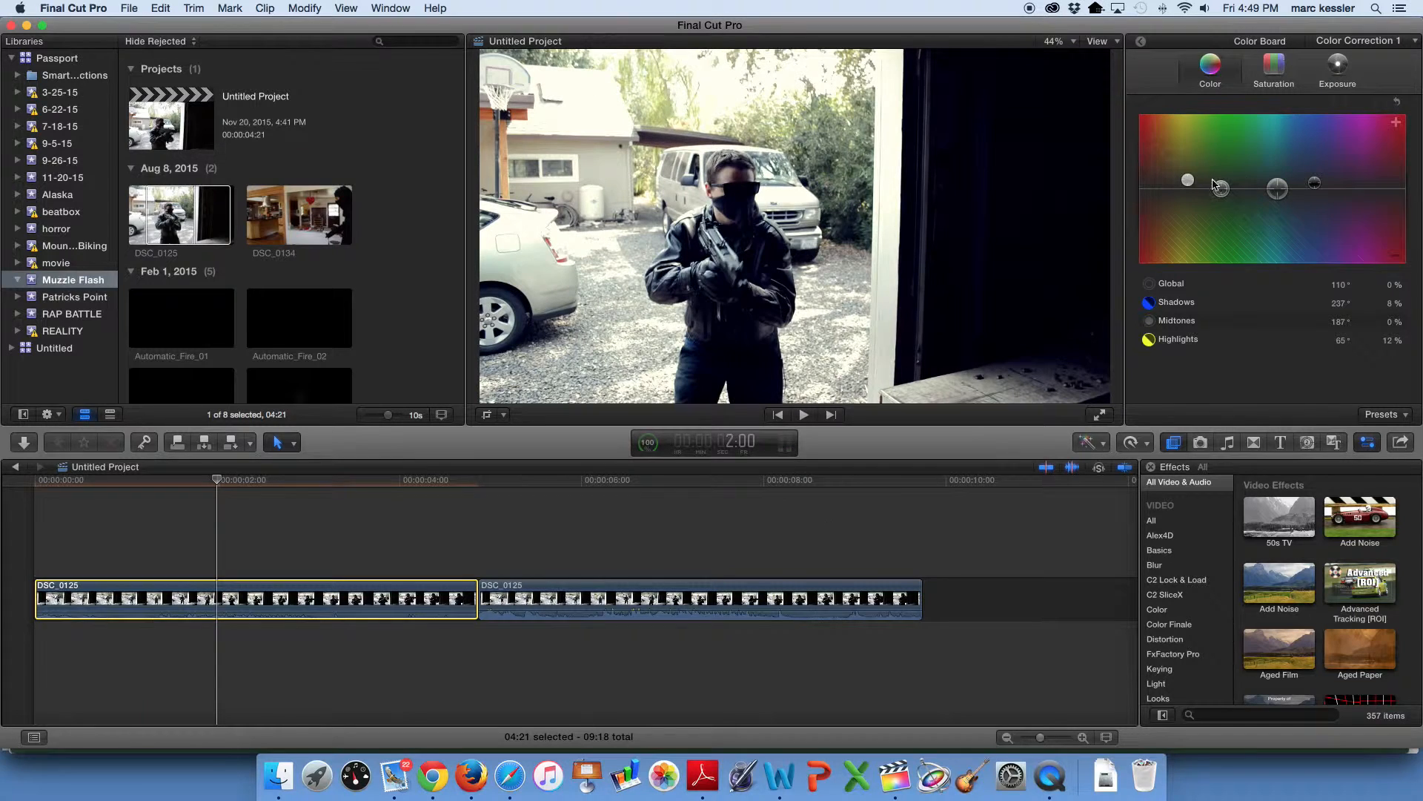
click(1189, 181)
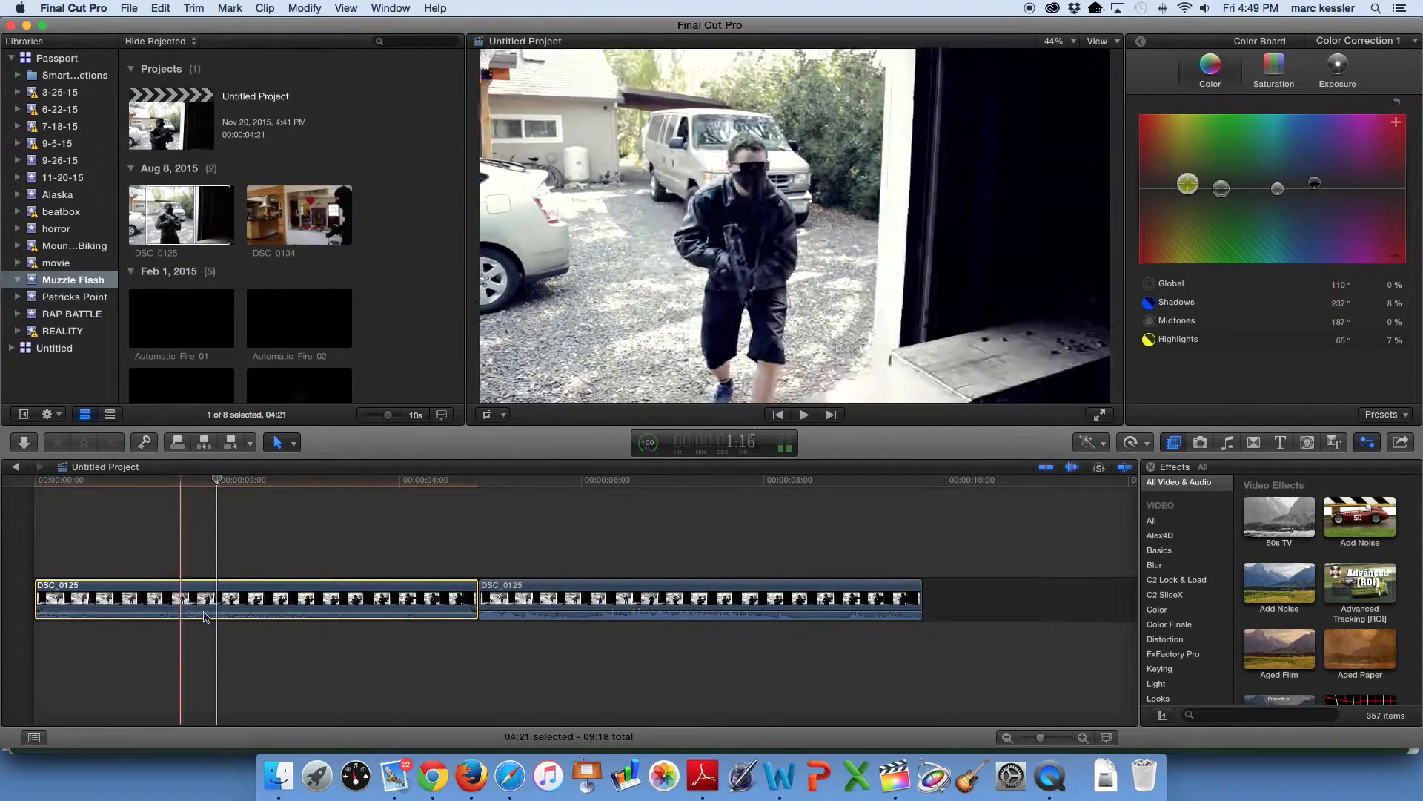
Step: Increase the first clip's contrast by setting exposure to -6% for shadows and 9% for highlights
click(1339, 78)
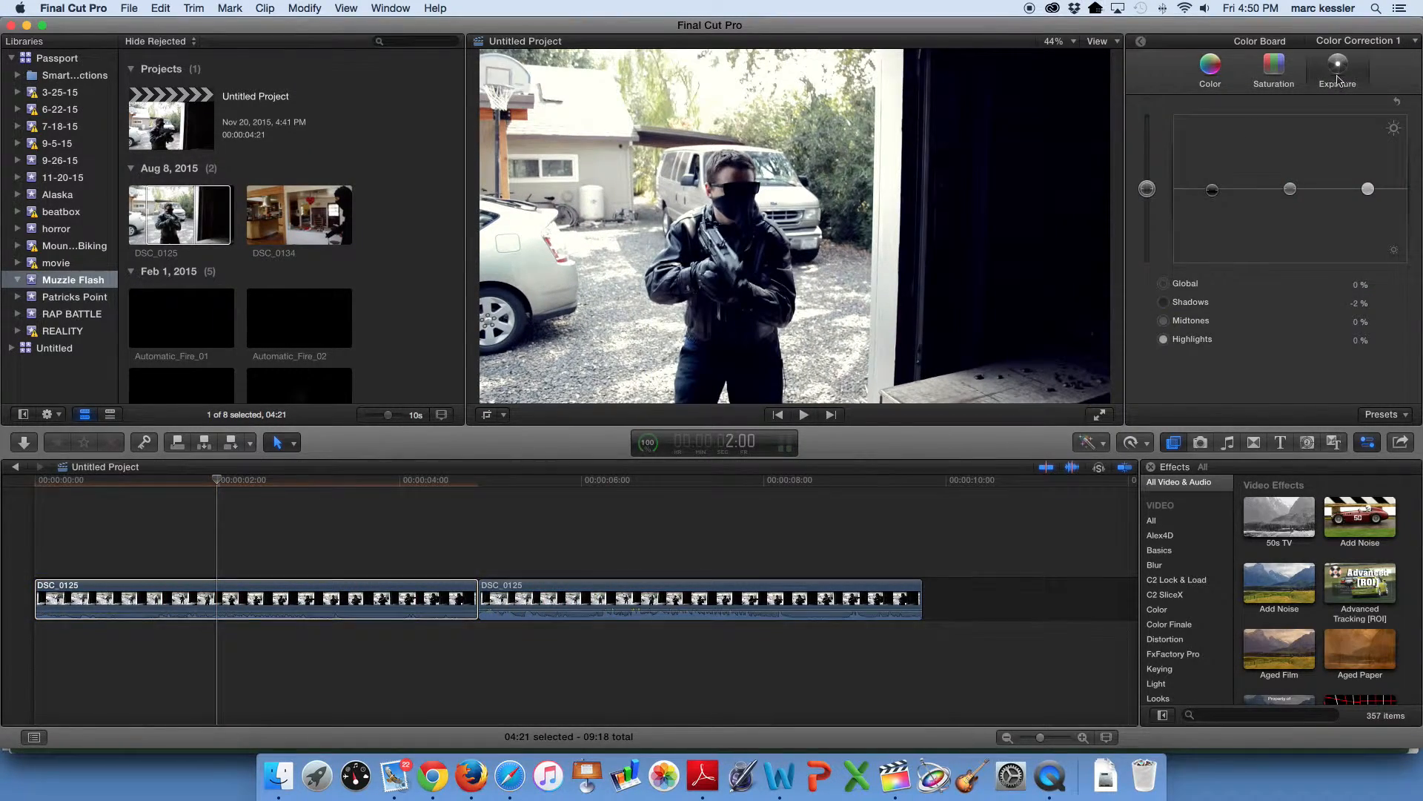
drag(1216, 193, 1214, 199)
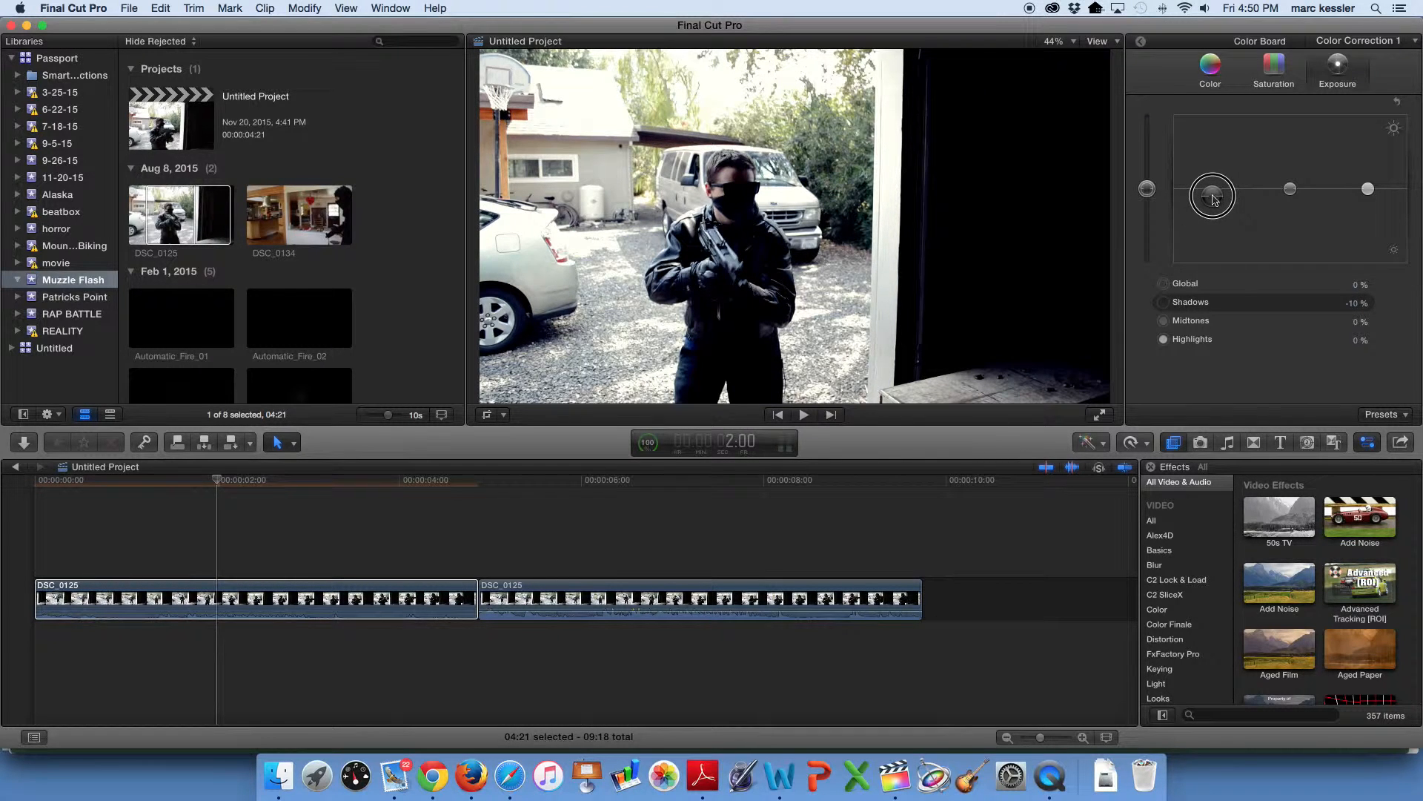
drag(1369, 191, 1368, 184)
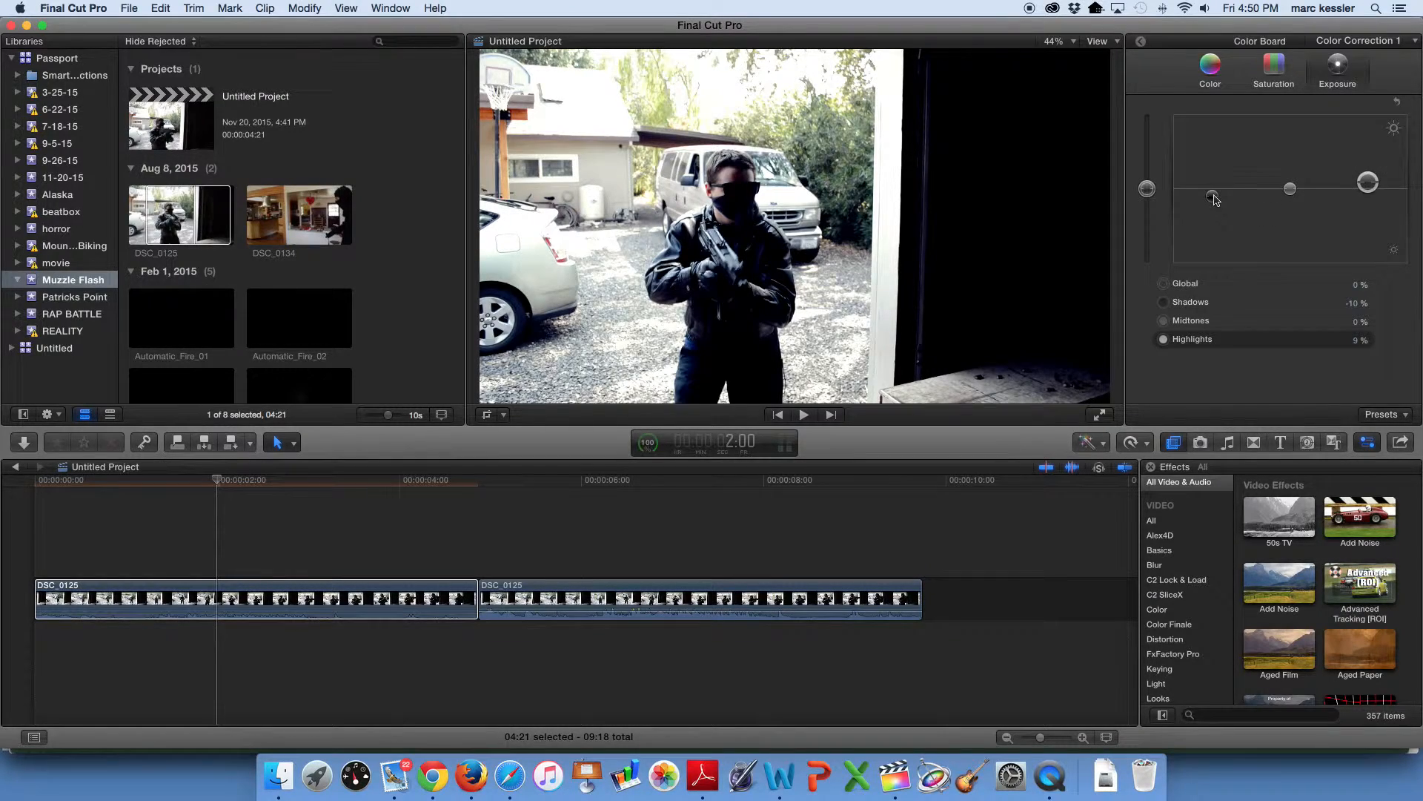
drag(1215, 199, 1216, 196)
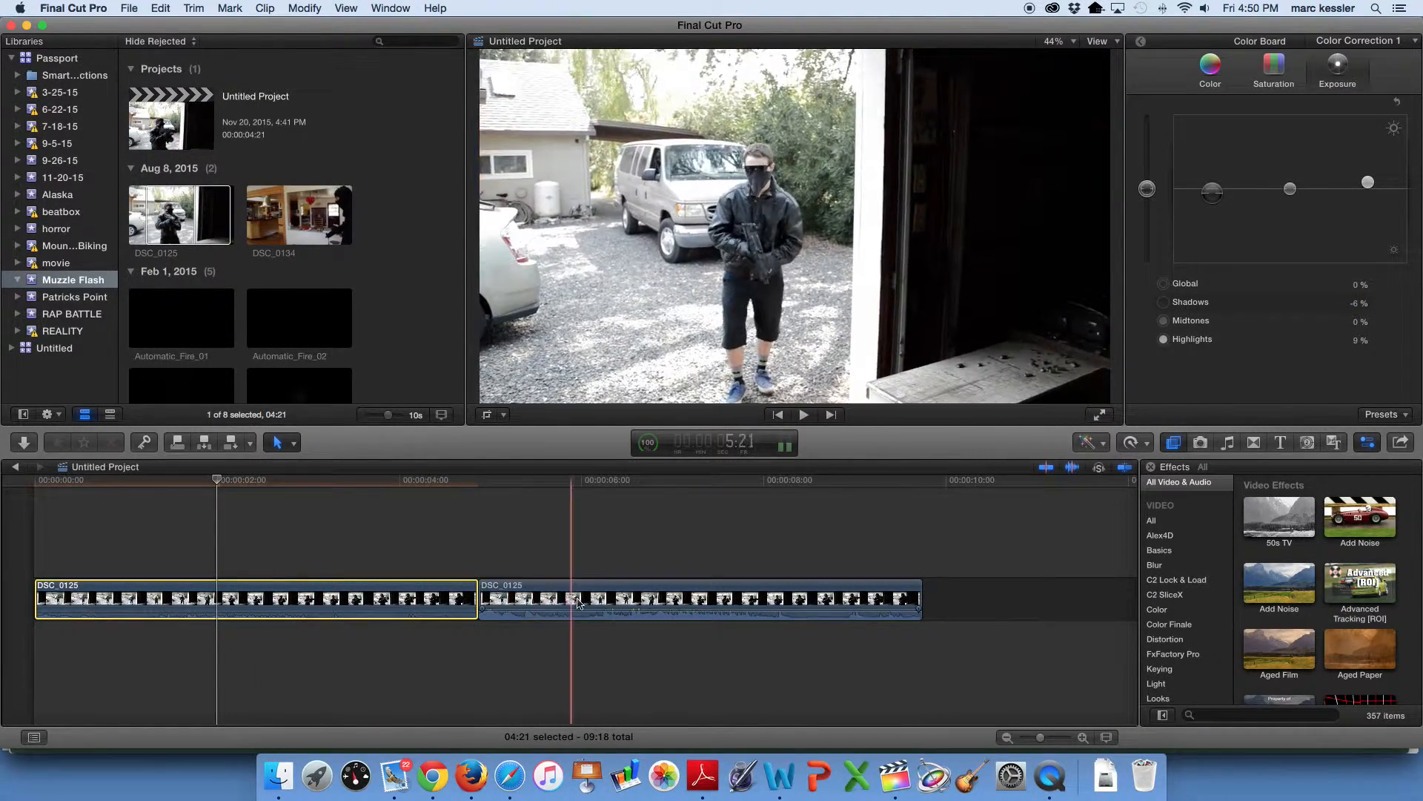
Step: Stack the ungraded DSC_0125 clip above the graded one and crop away its left side for a before-and-after split
drag(578, 602, 161, 604)
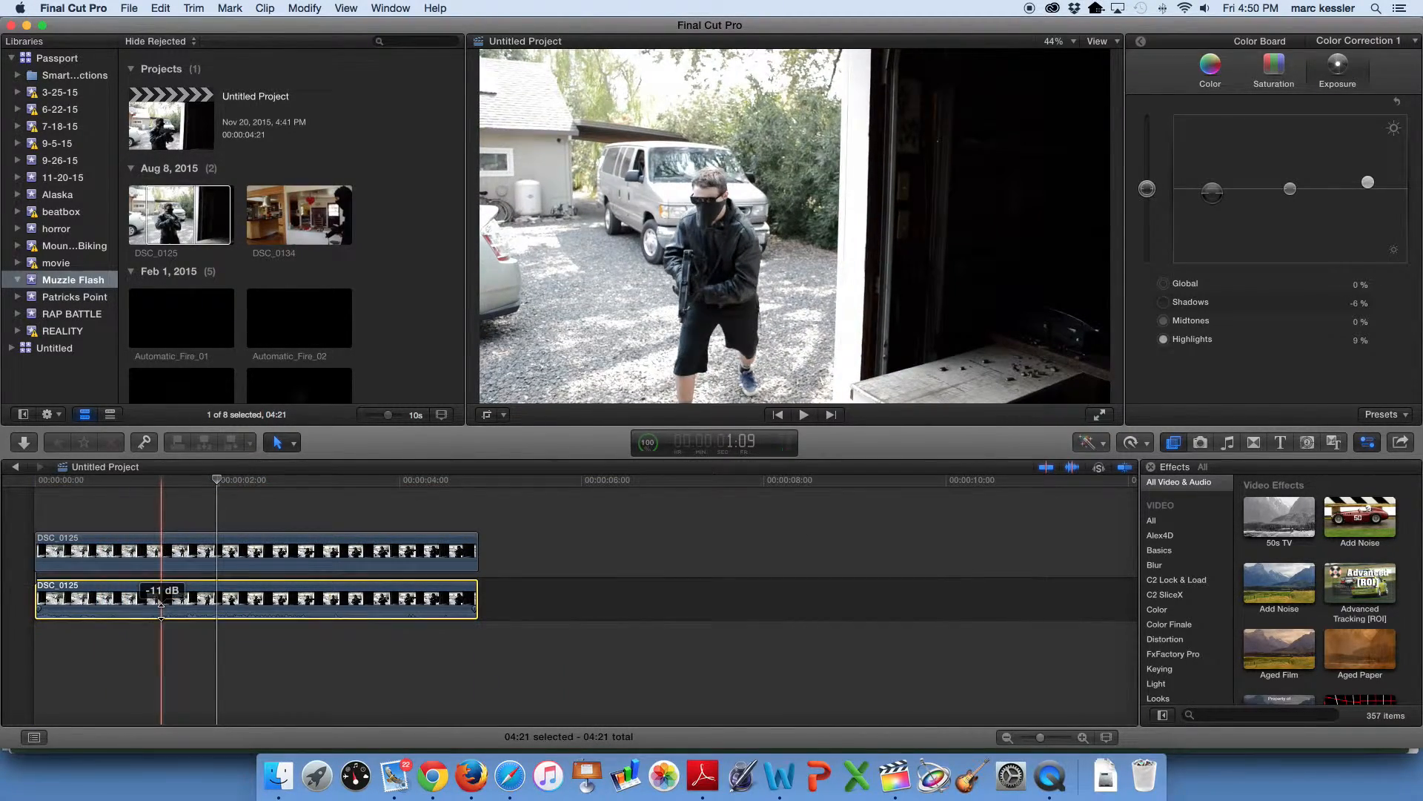
click(169, 553)
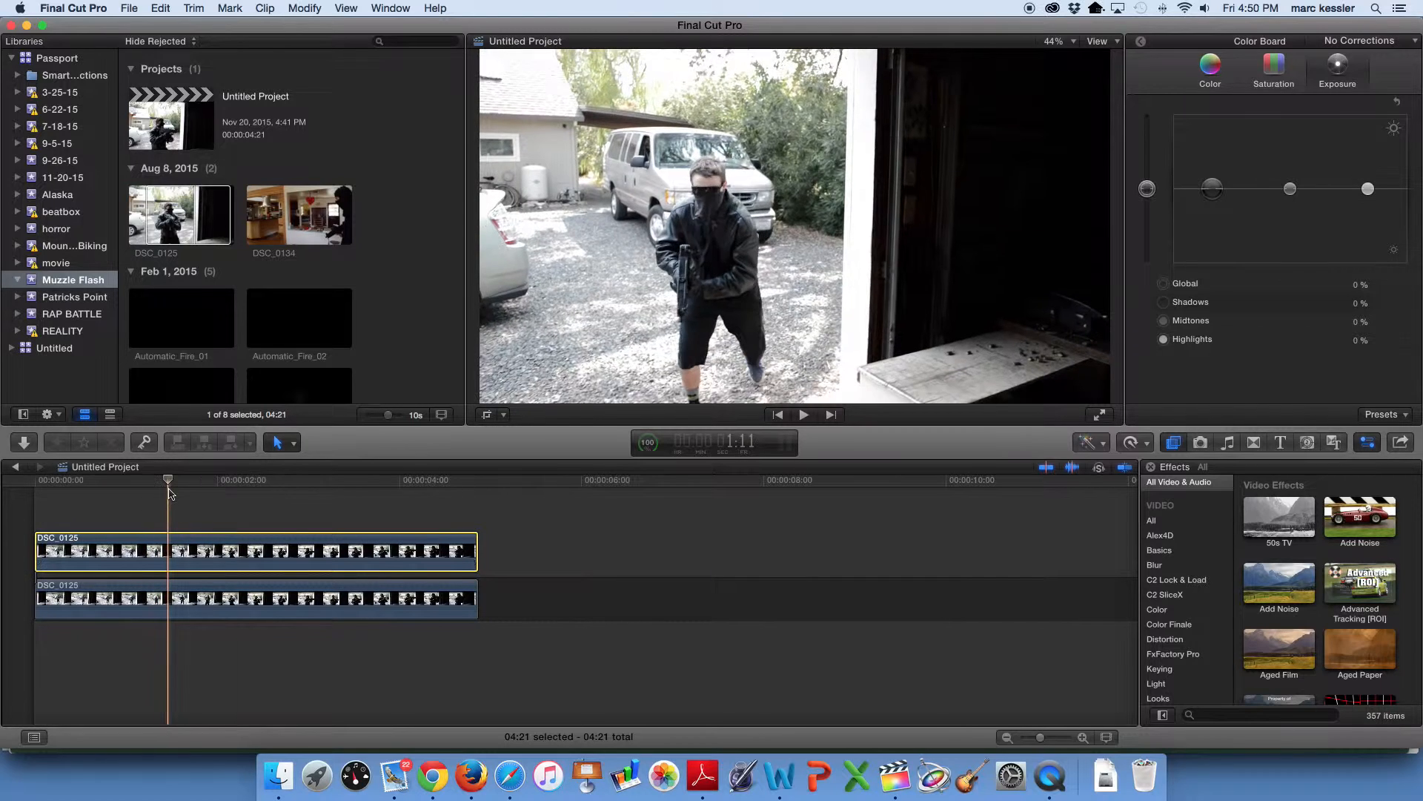
click(487, 415)
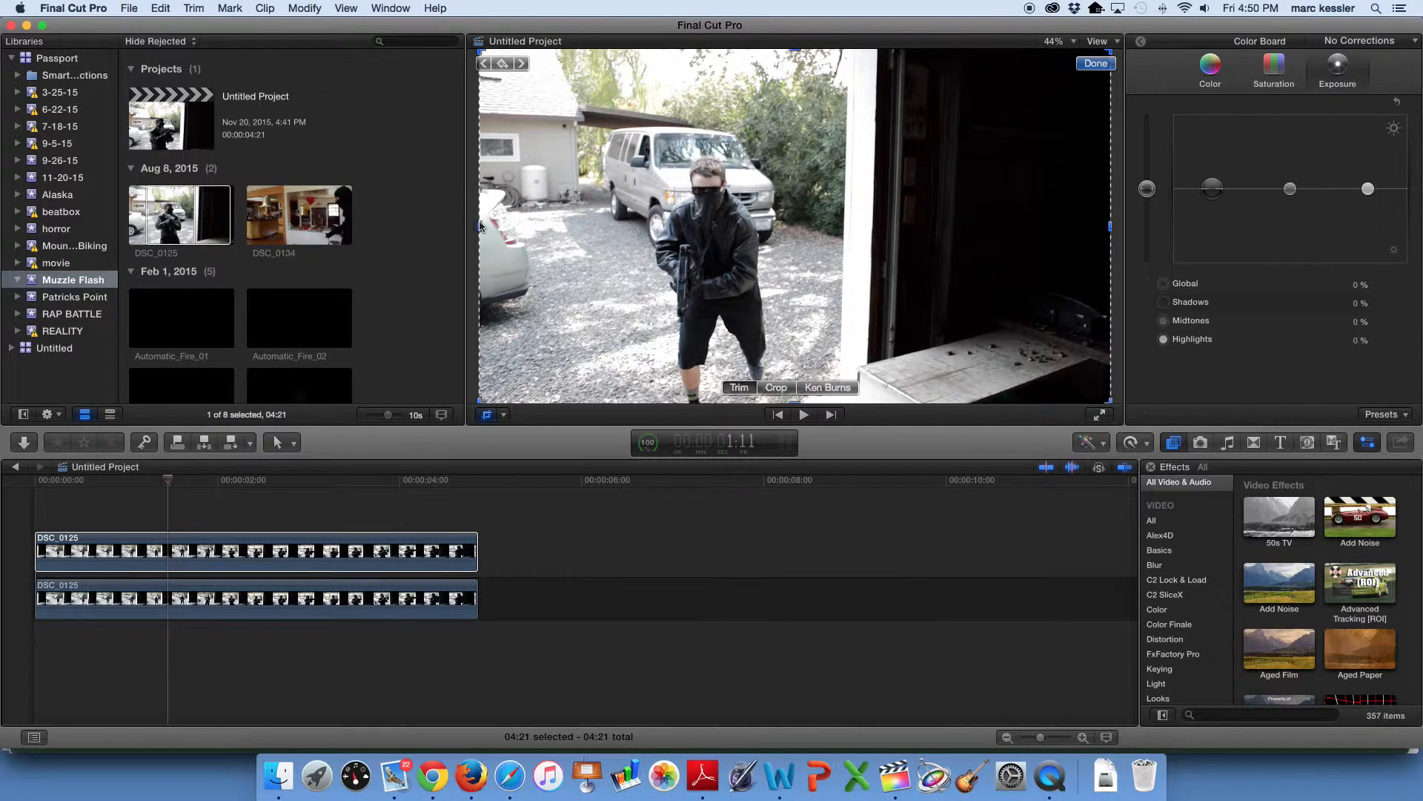
drag(480, 227, 796, 232)
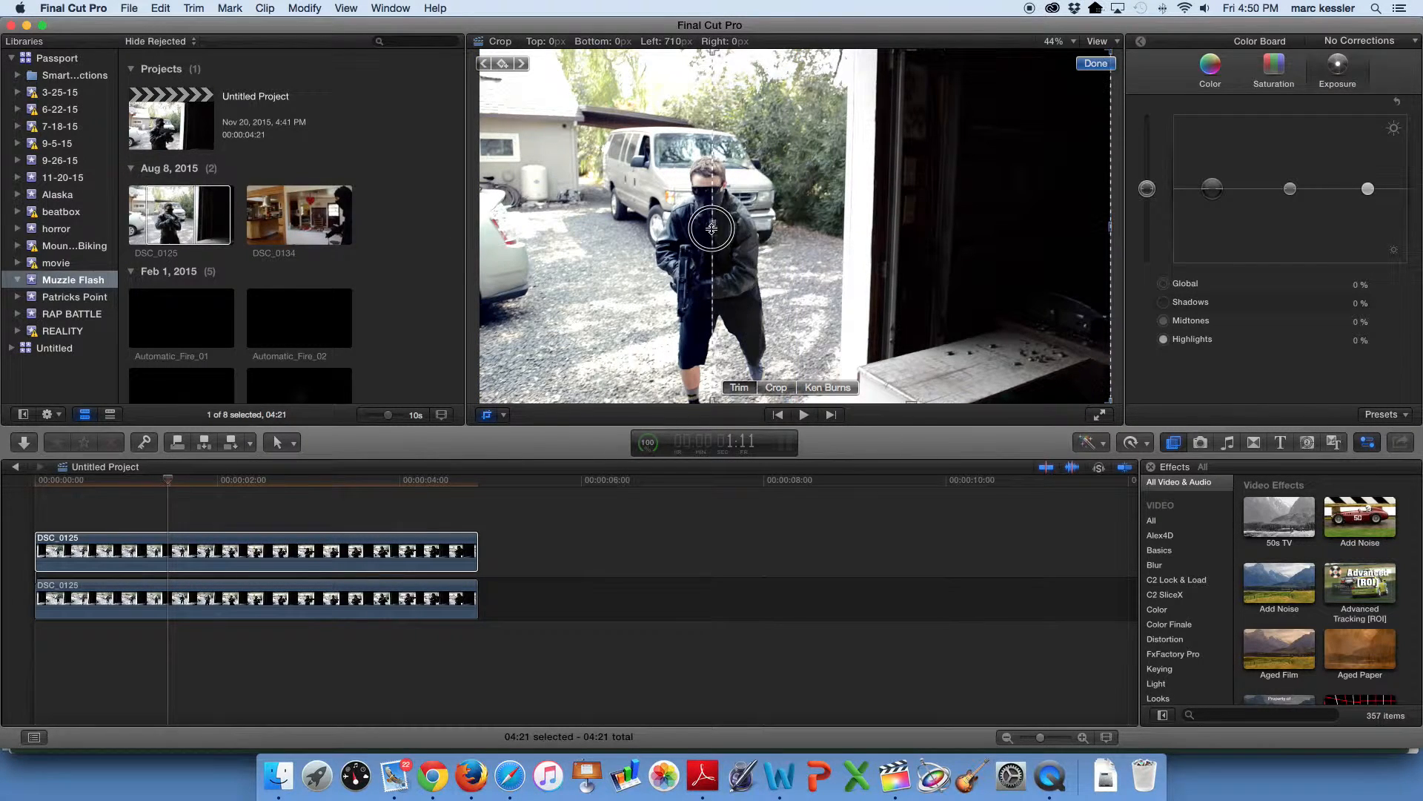
click(1084, 63)
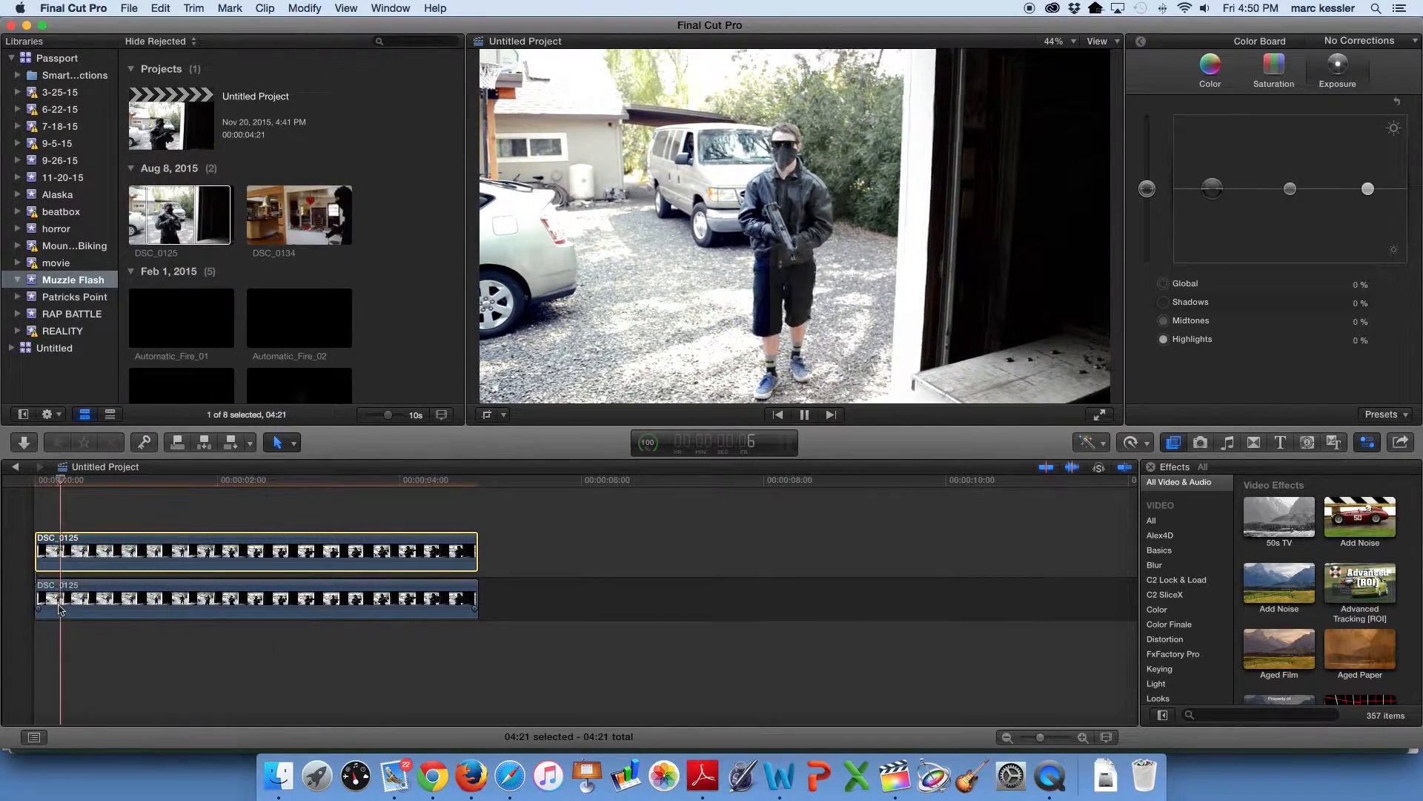
Step: Play back the split comparison and move the cropped upper clip past the end of the graded clip
key(space)
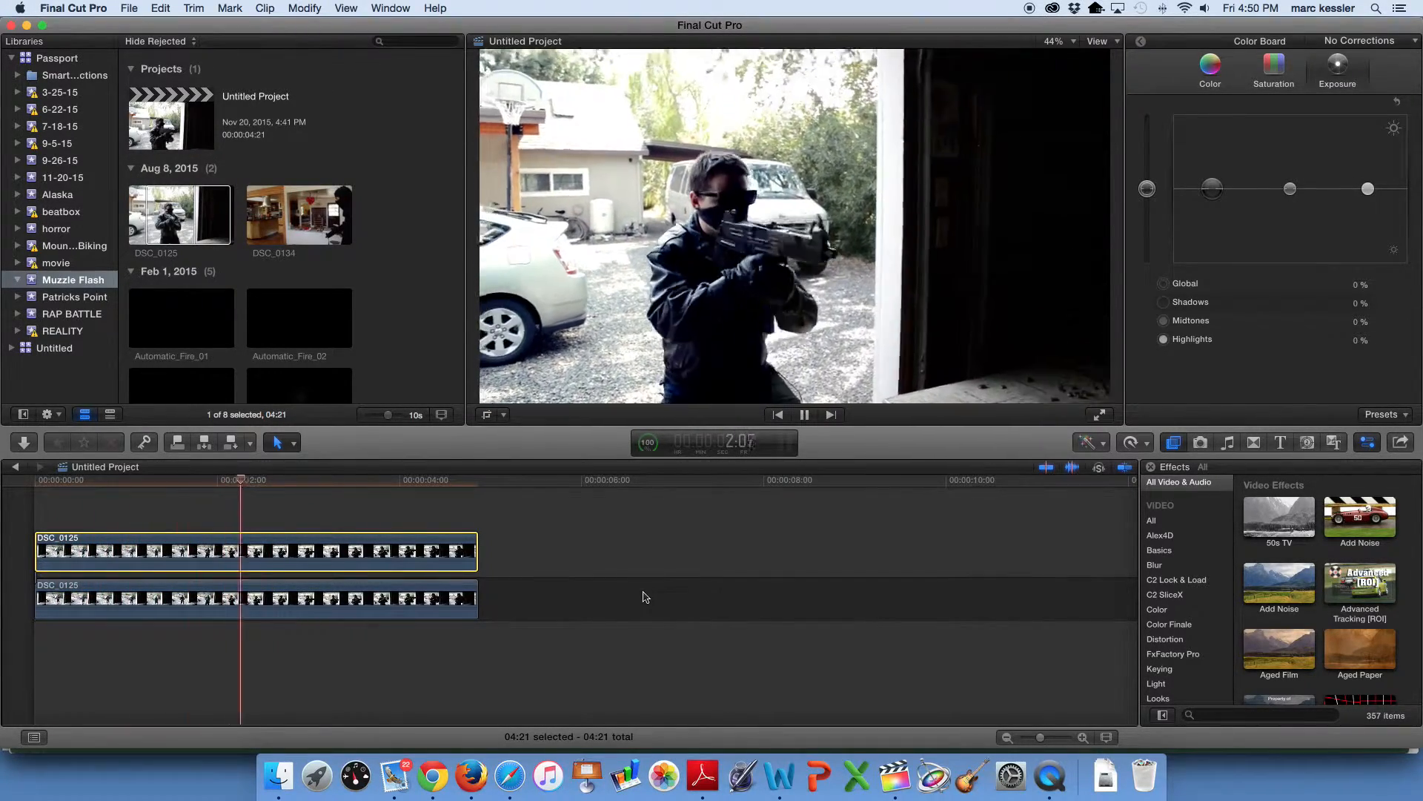
key(space)
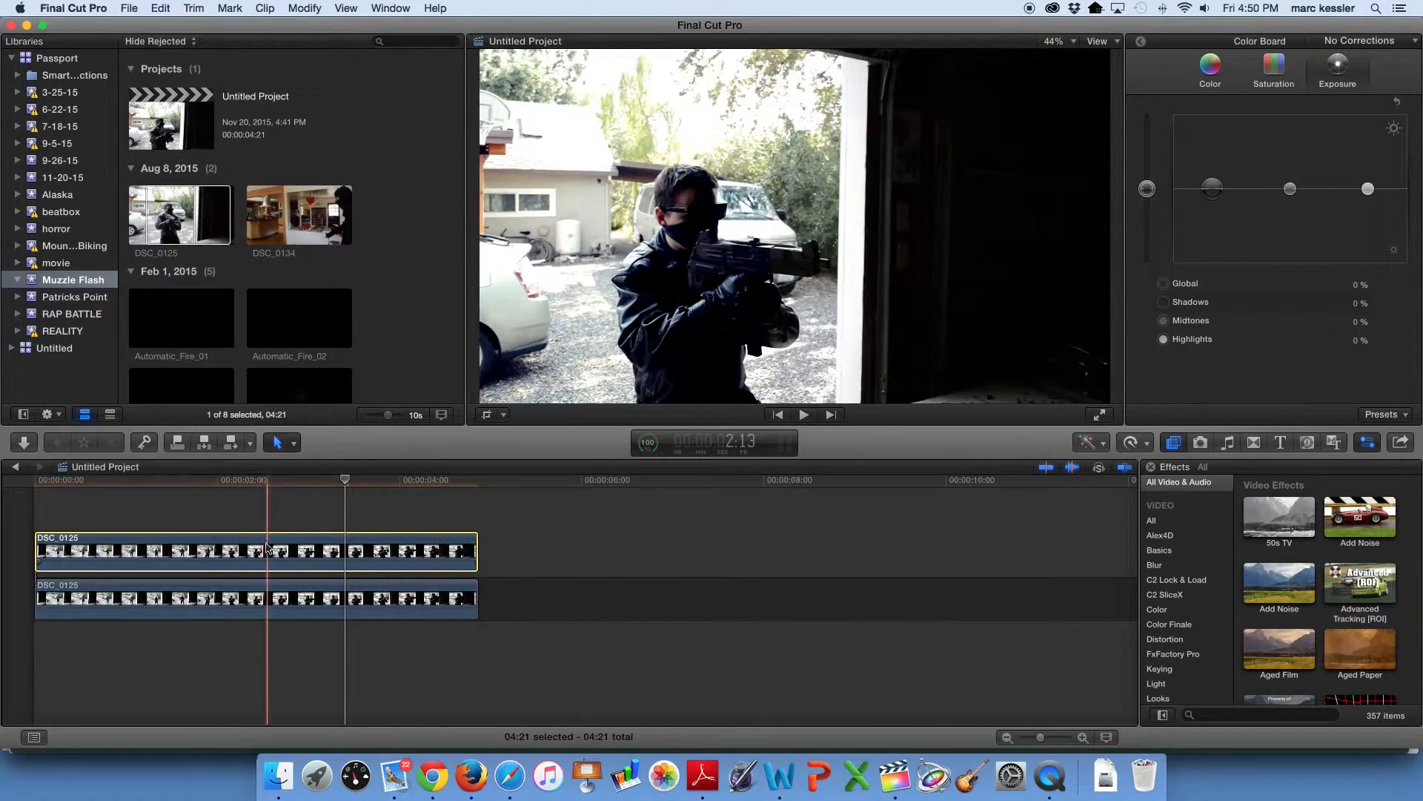
drag(312, 552, 756, 552)
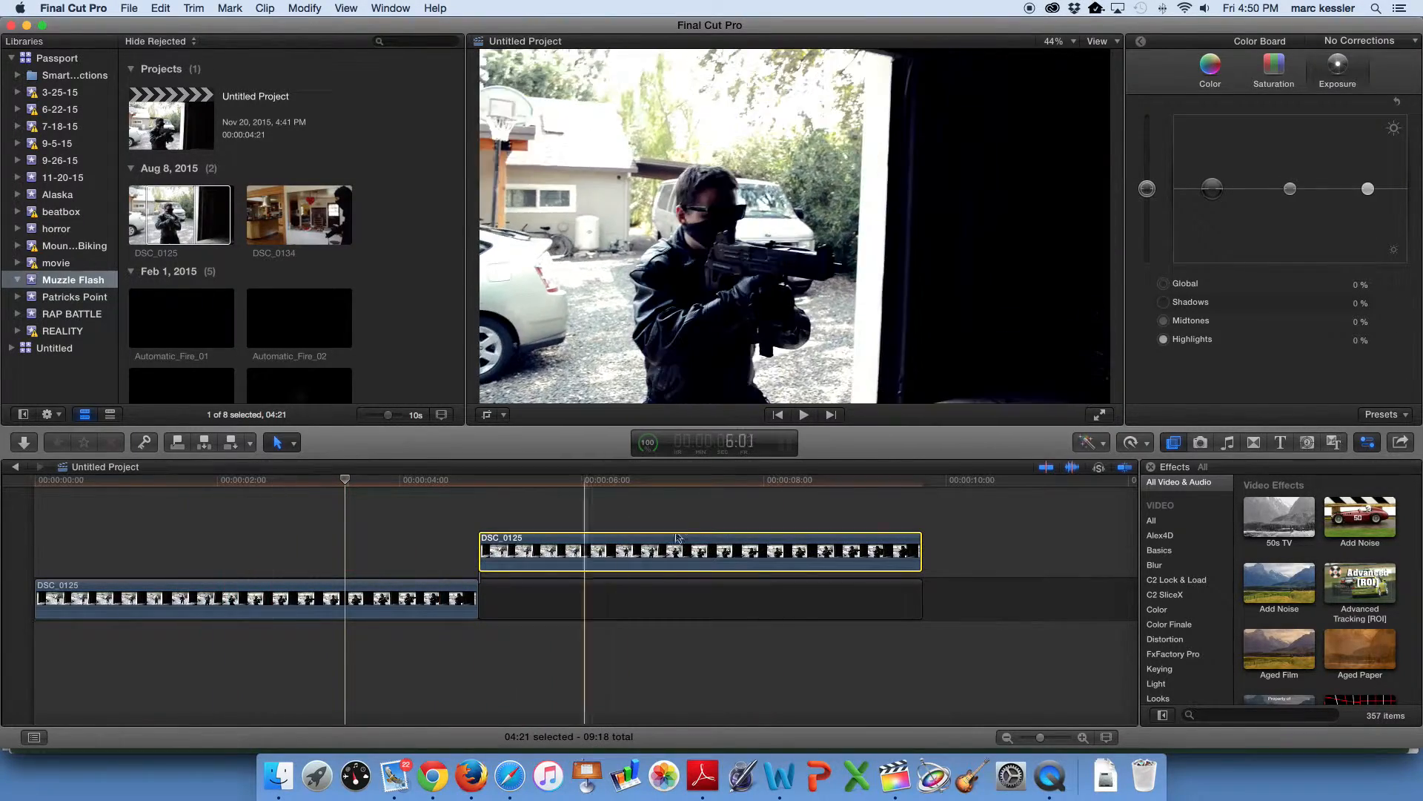
drag(623, 541, 646, 542)
Step: Clear the timeline and add the DSC_0134 clip at its start
key(space)
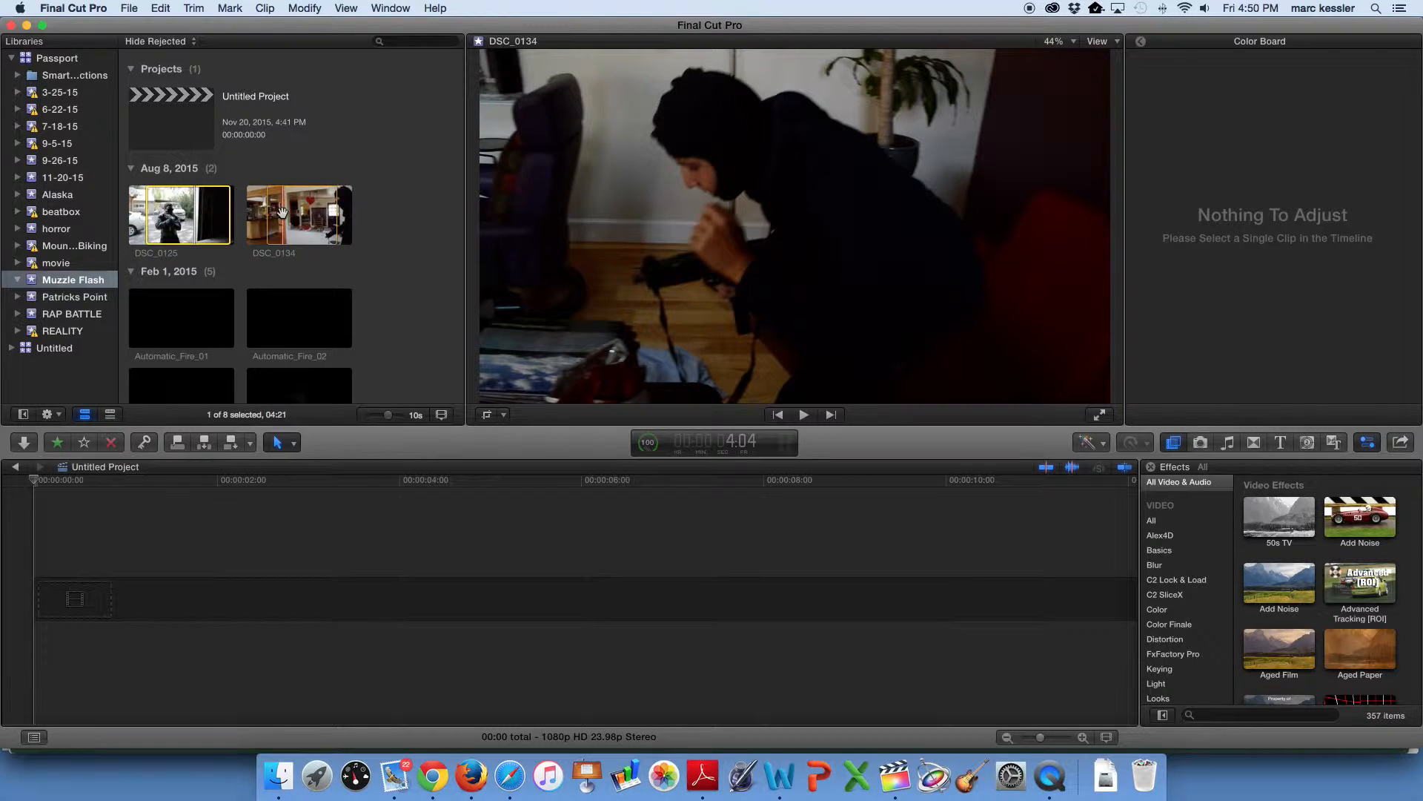
drag(311, 215, 126, 597)
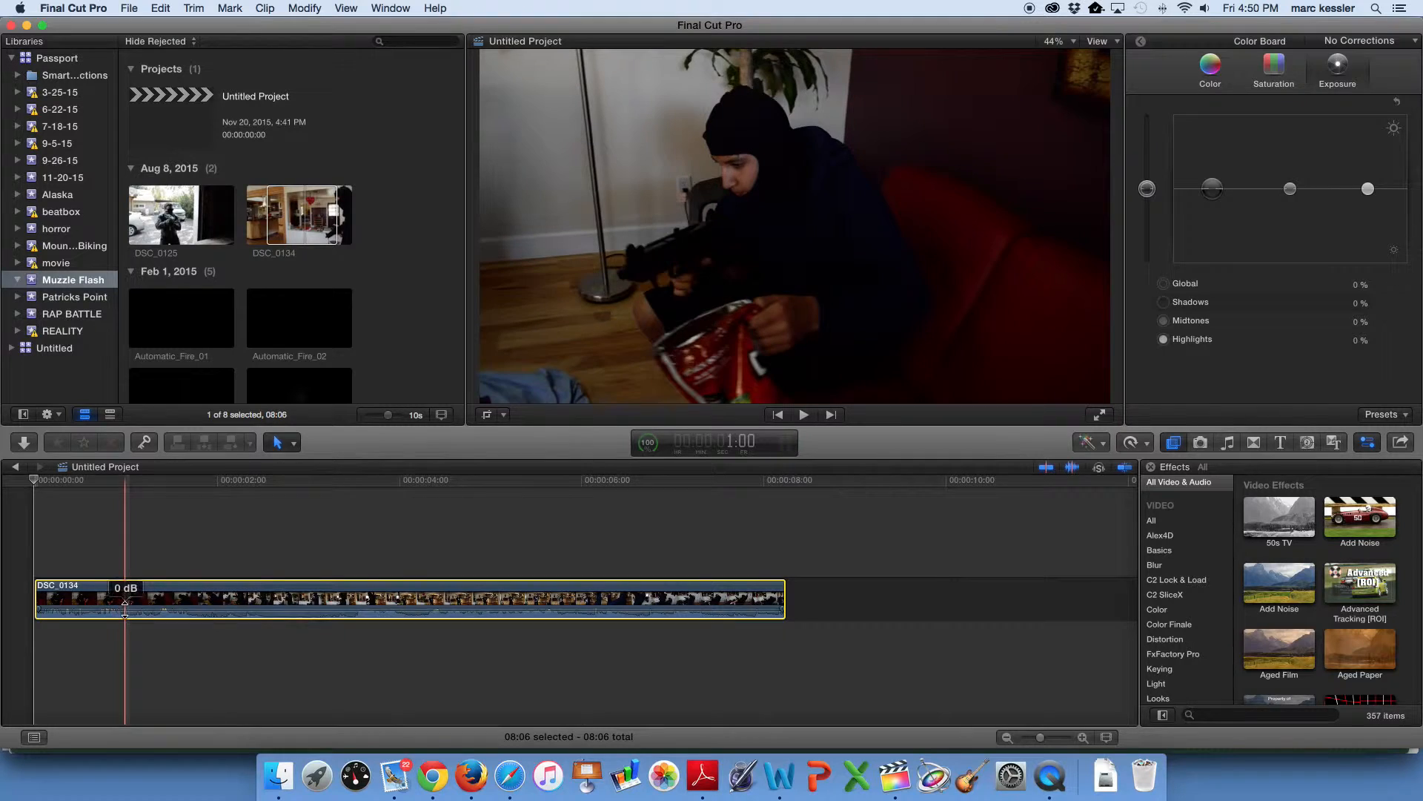
Step: Append a second copy of DSC_0134 after the first, display the luma waveform scope and select the first copy
drag(300, 215, 832, 590)
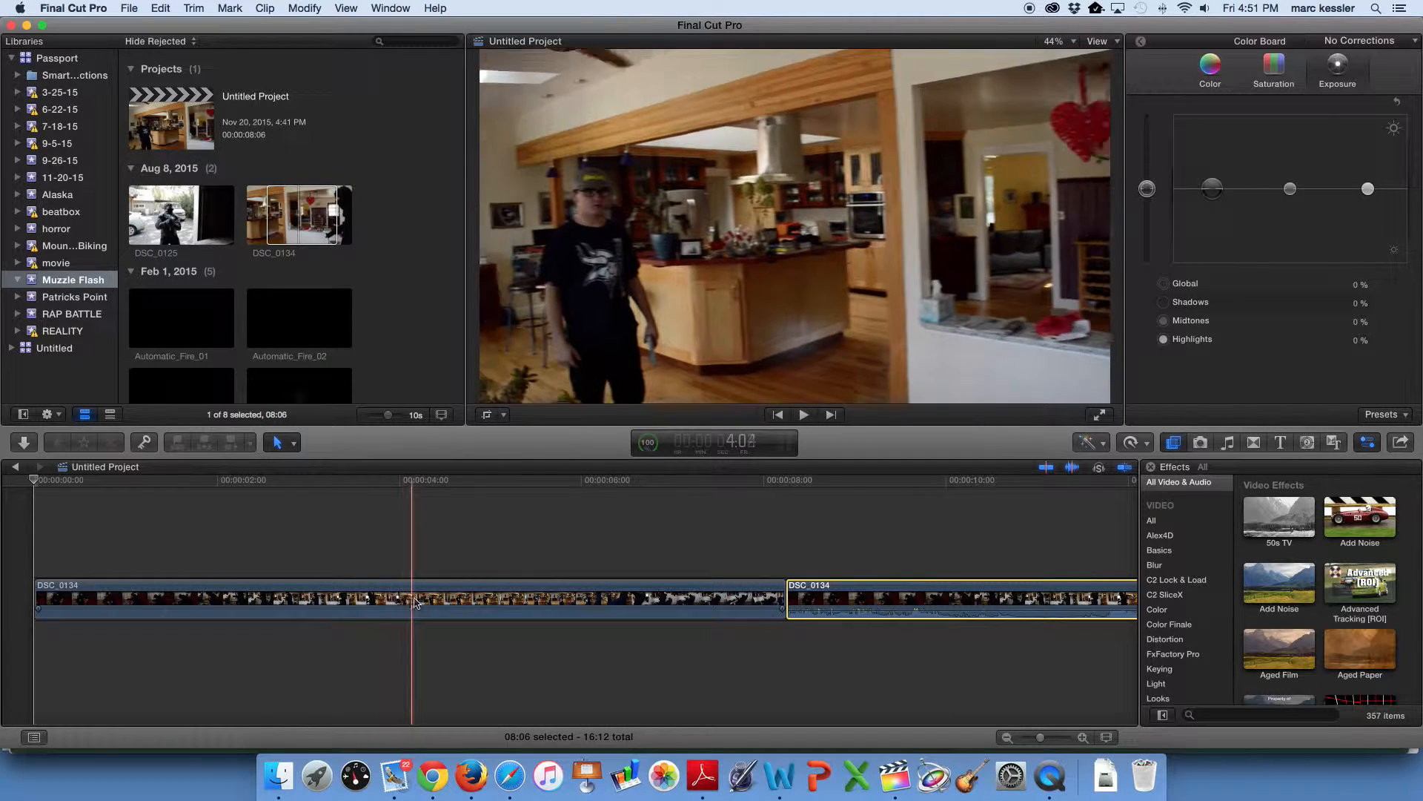
key(super+7)
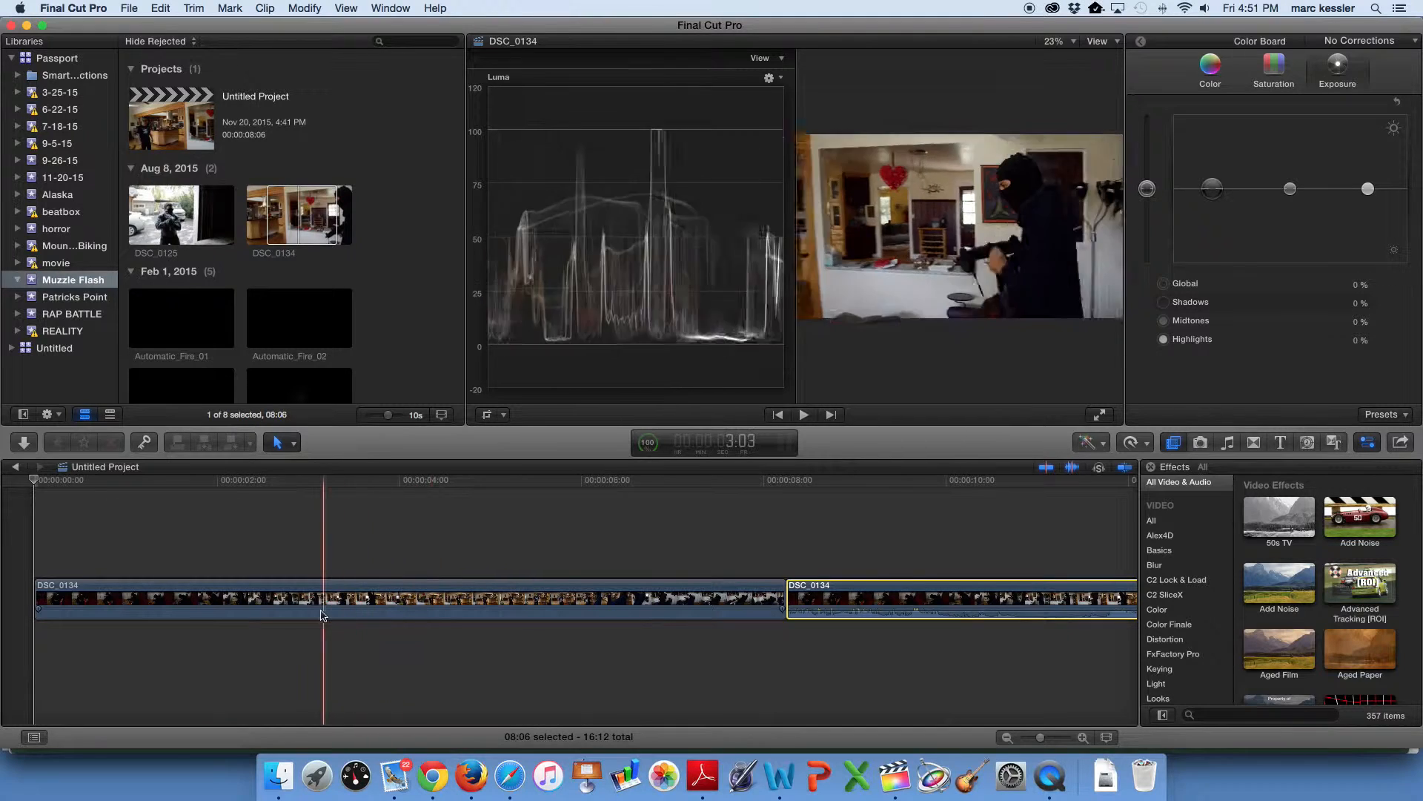
click(424, 602)
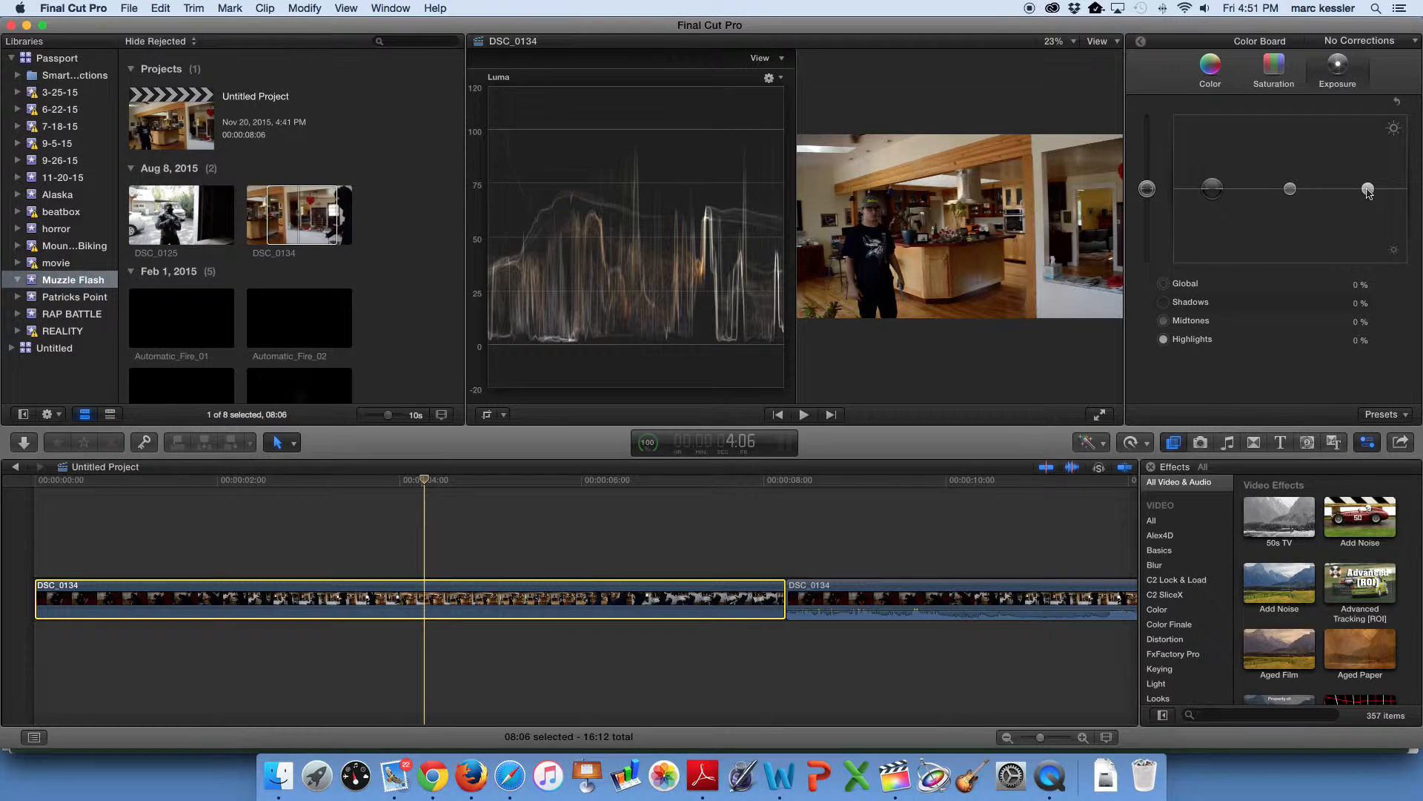
Step: Brighten the first DSC_0134 clip by setting exposure to 24% for highlights, 12% for midtones and -1% for shadows
drag(1368, 190, 1371, 183)
drag(1370, 174, 1371, 170)
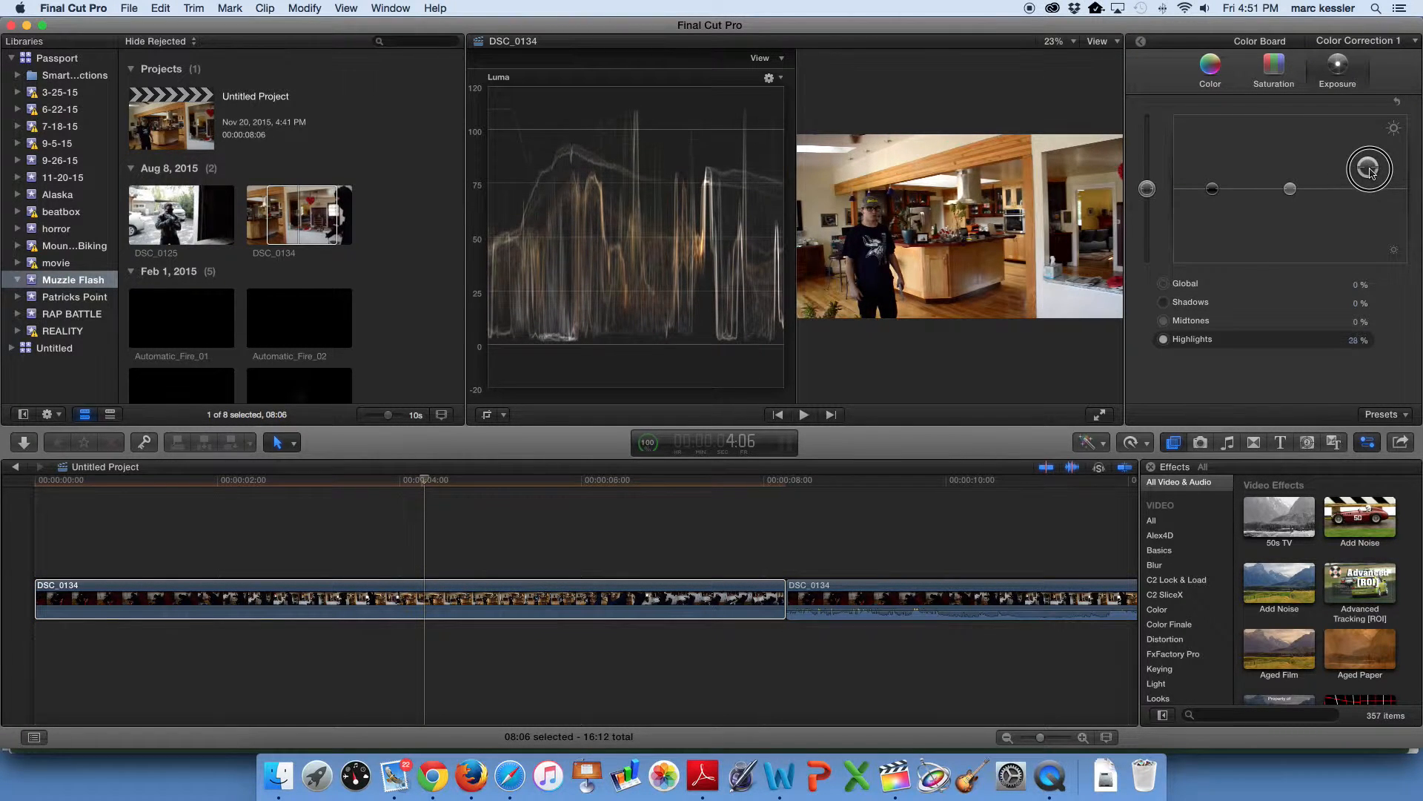
click(1213, 190)
drag(1292, 191, 1372, 174)
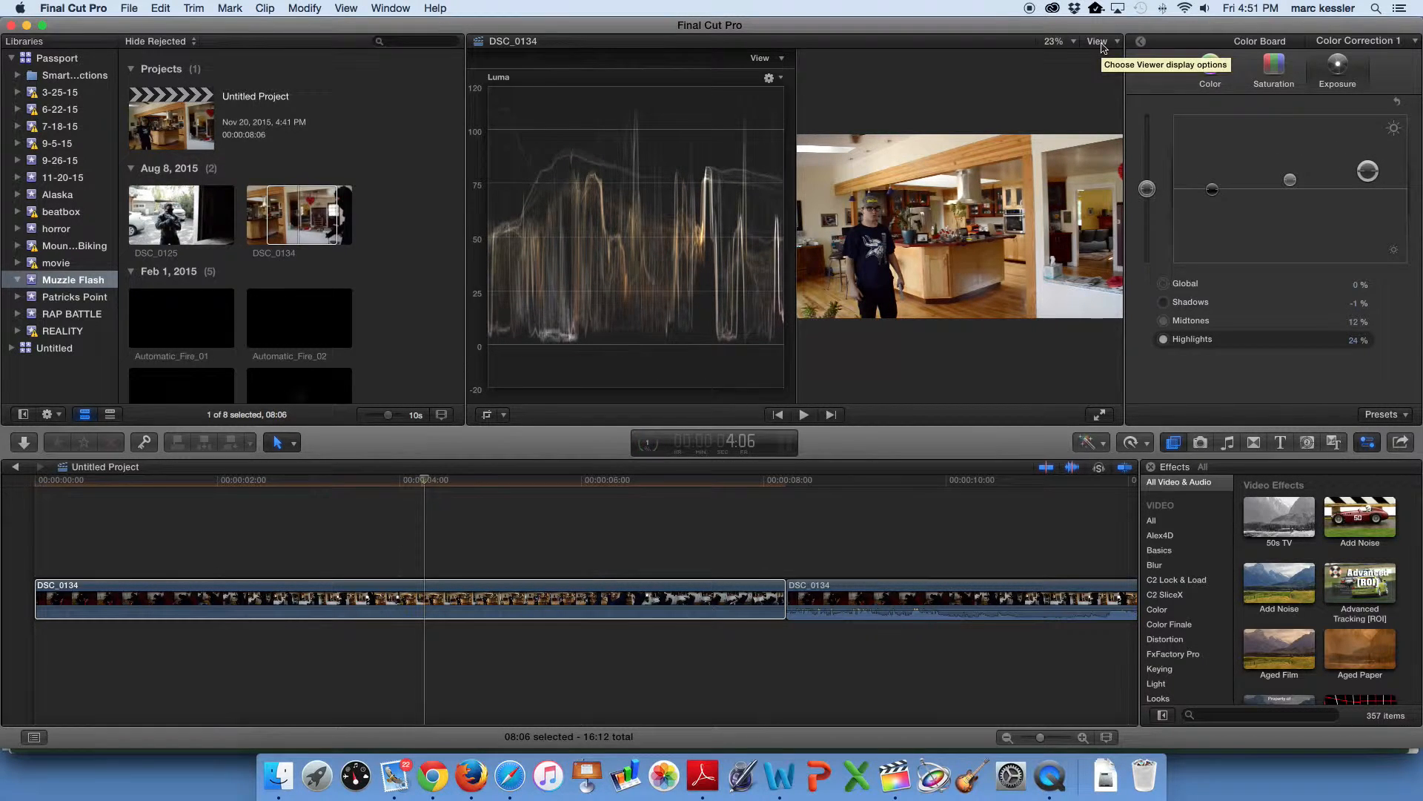
Step: Hide the video scopes and skim through the brightened first clip
key(super+7)
click(436, 591)
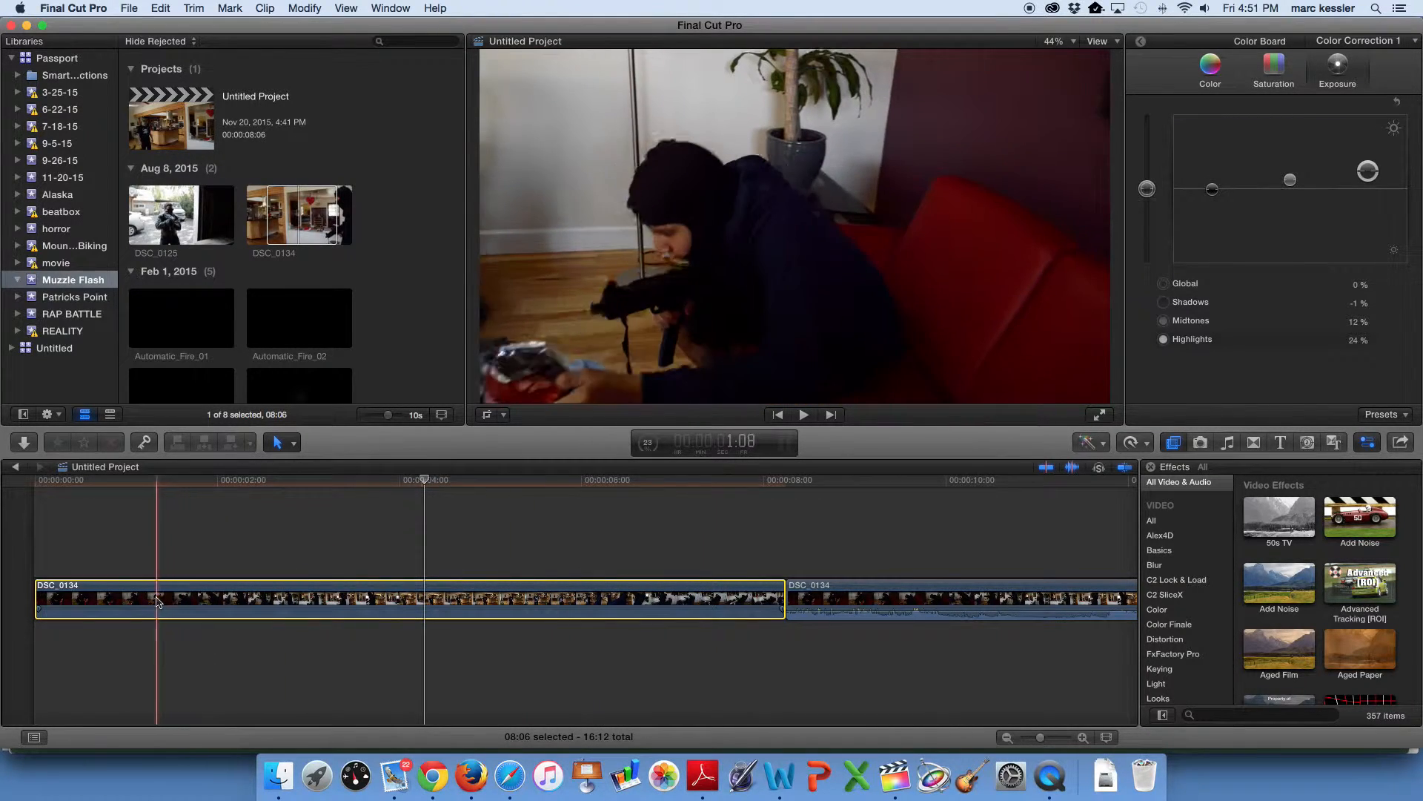
click(134, 533)
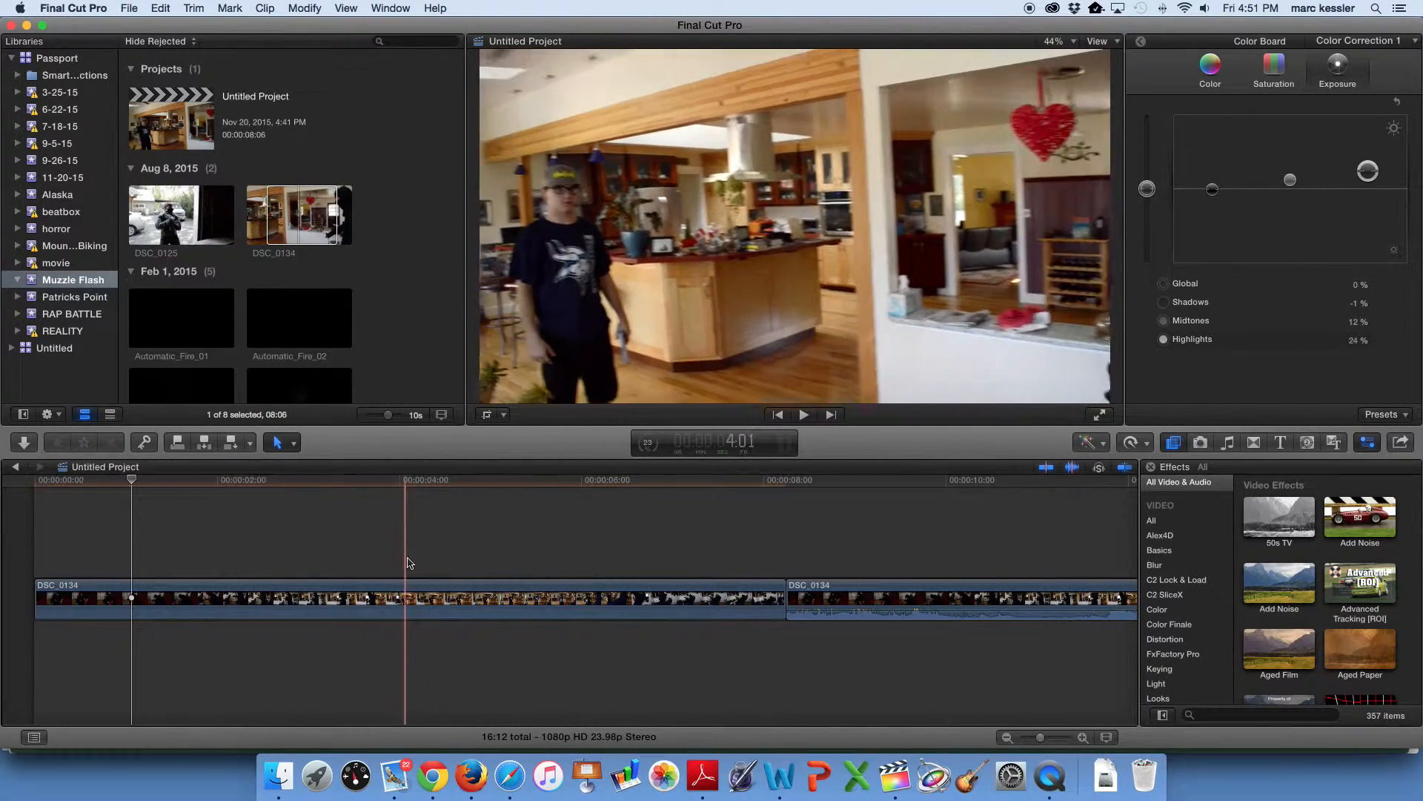
Step: Tint the first clip's highlights yellow at 60°, 1%, its shadows blue at 227°, 6%, and its midtones cyan at 196°, 5%
click(536, 599)
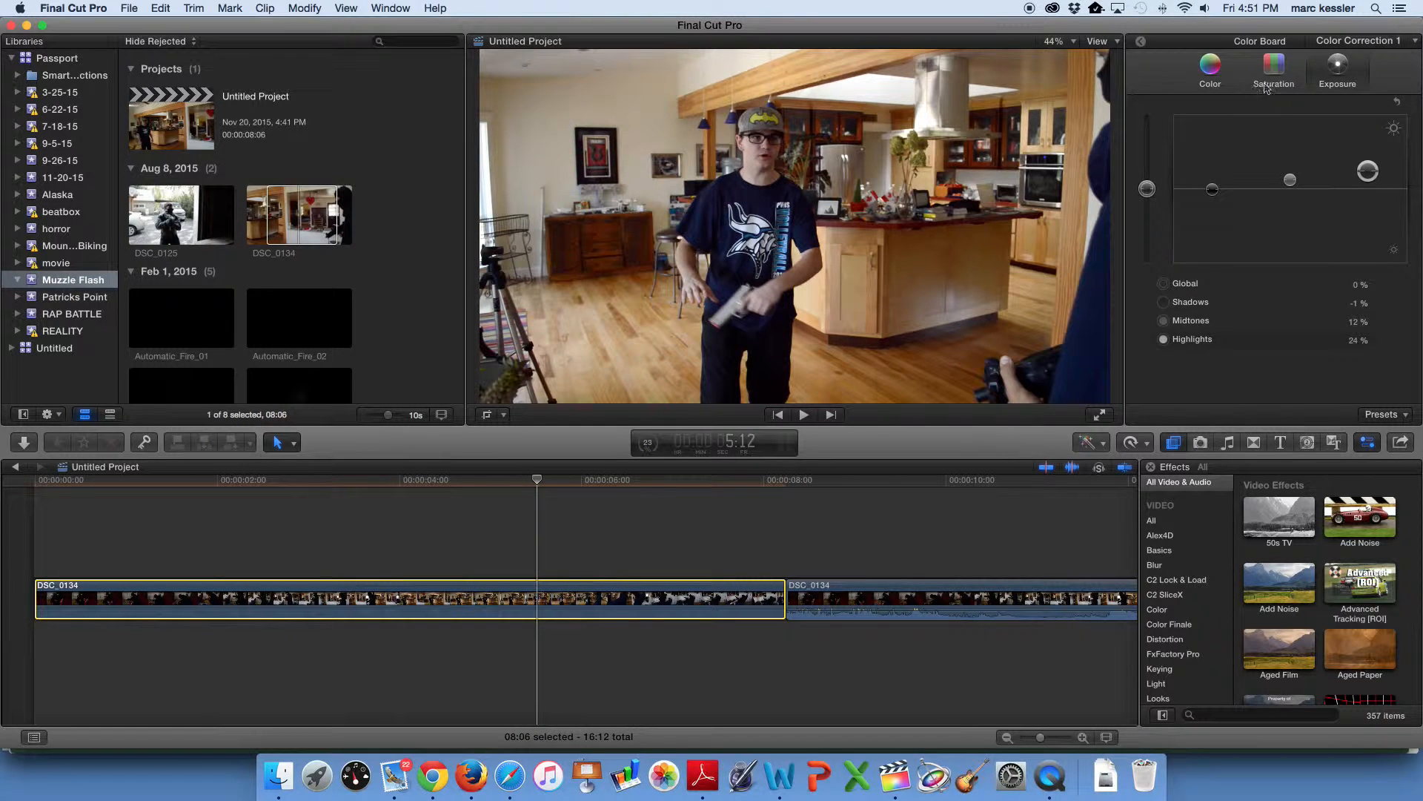
click(1211, 68)
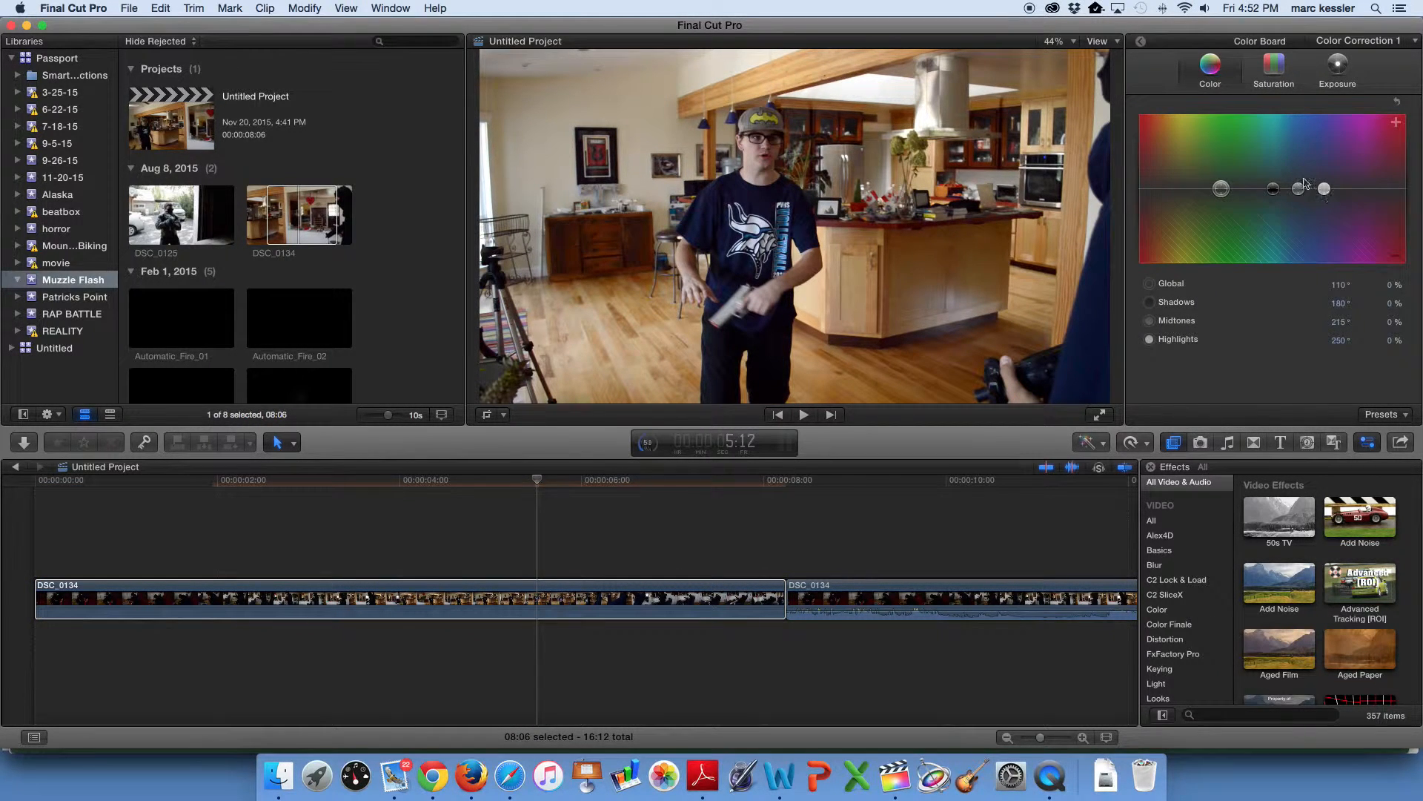
drag(1325, 190, 1187, 191)
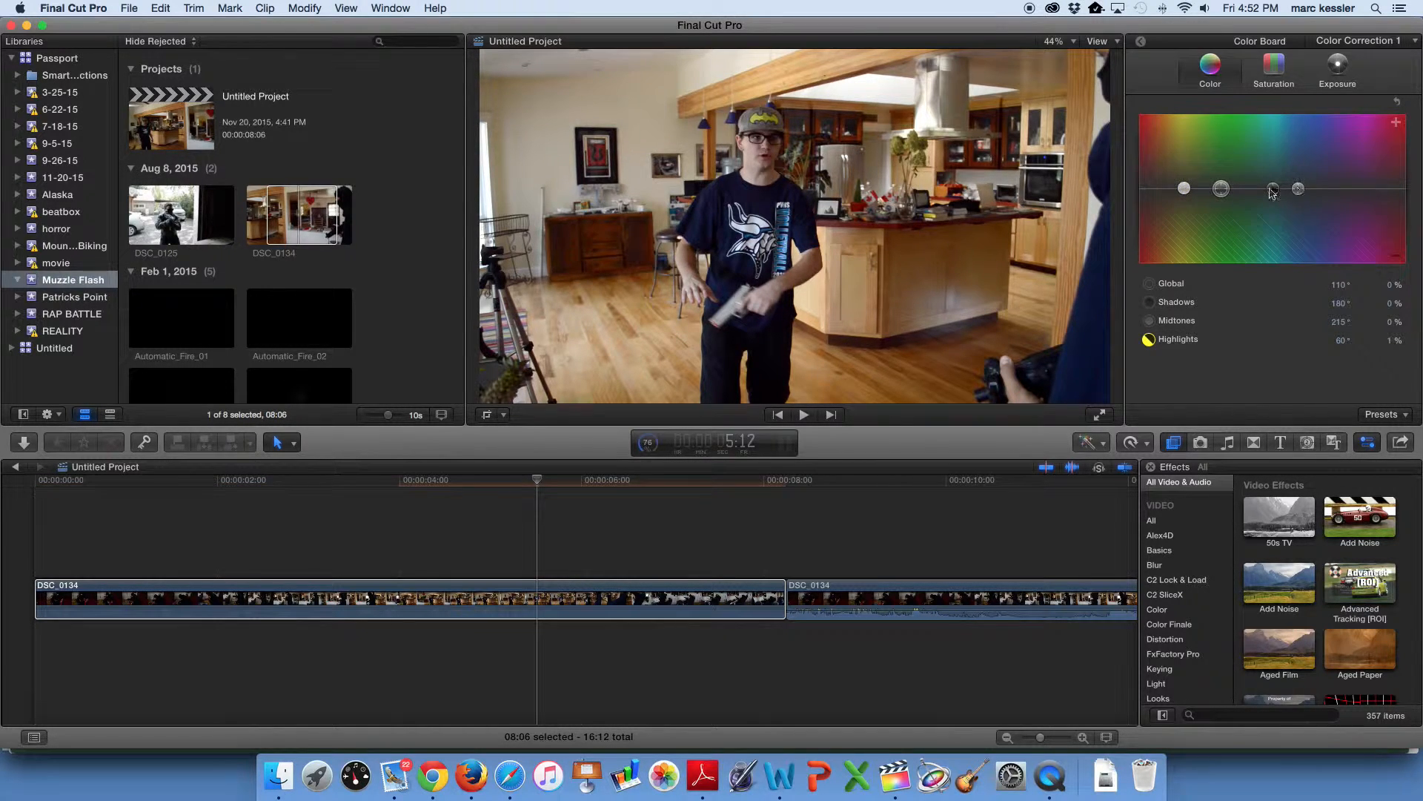
drag(1273, 190, 1310, 194)
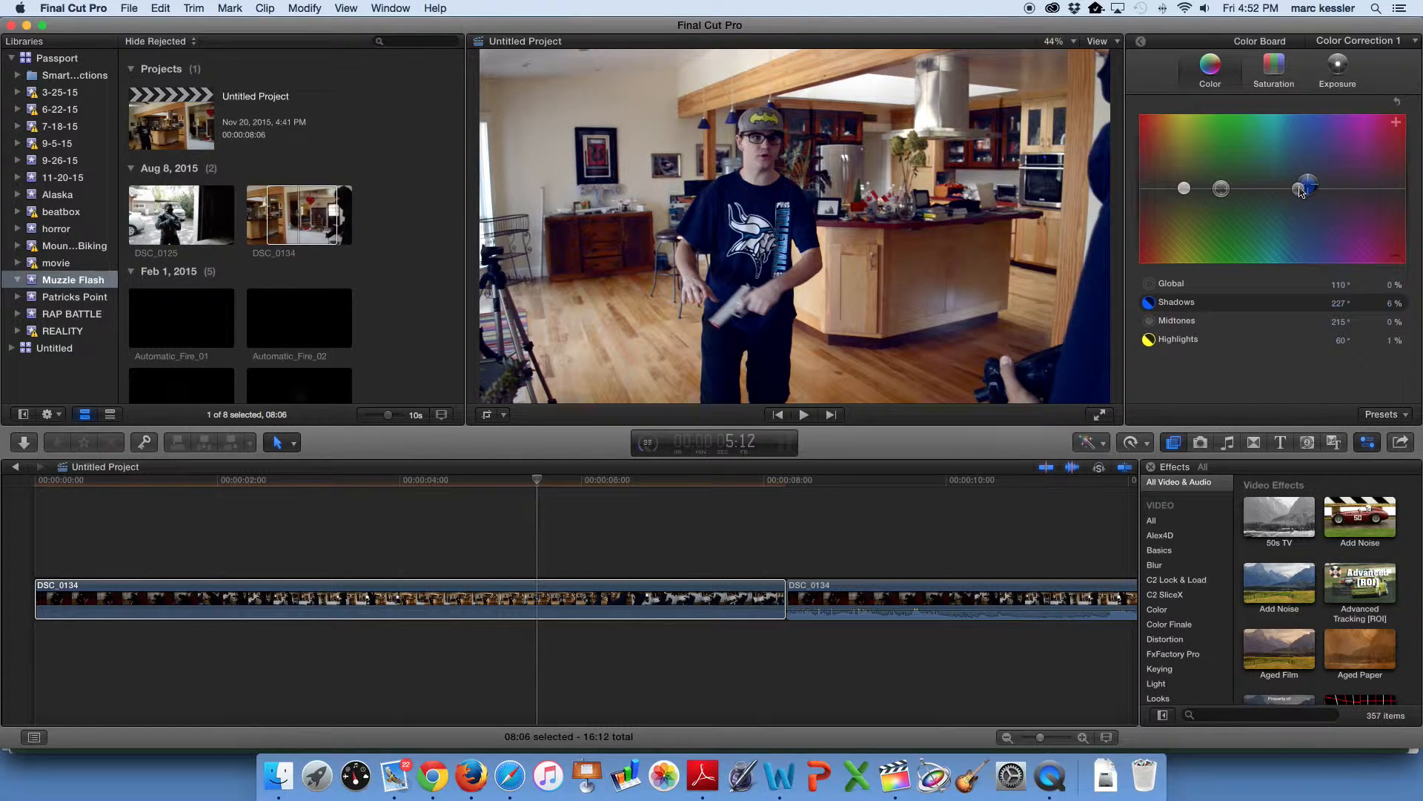
drag(1301, 192, 1288, 191)
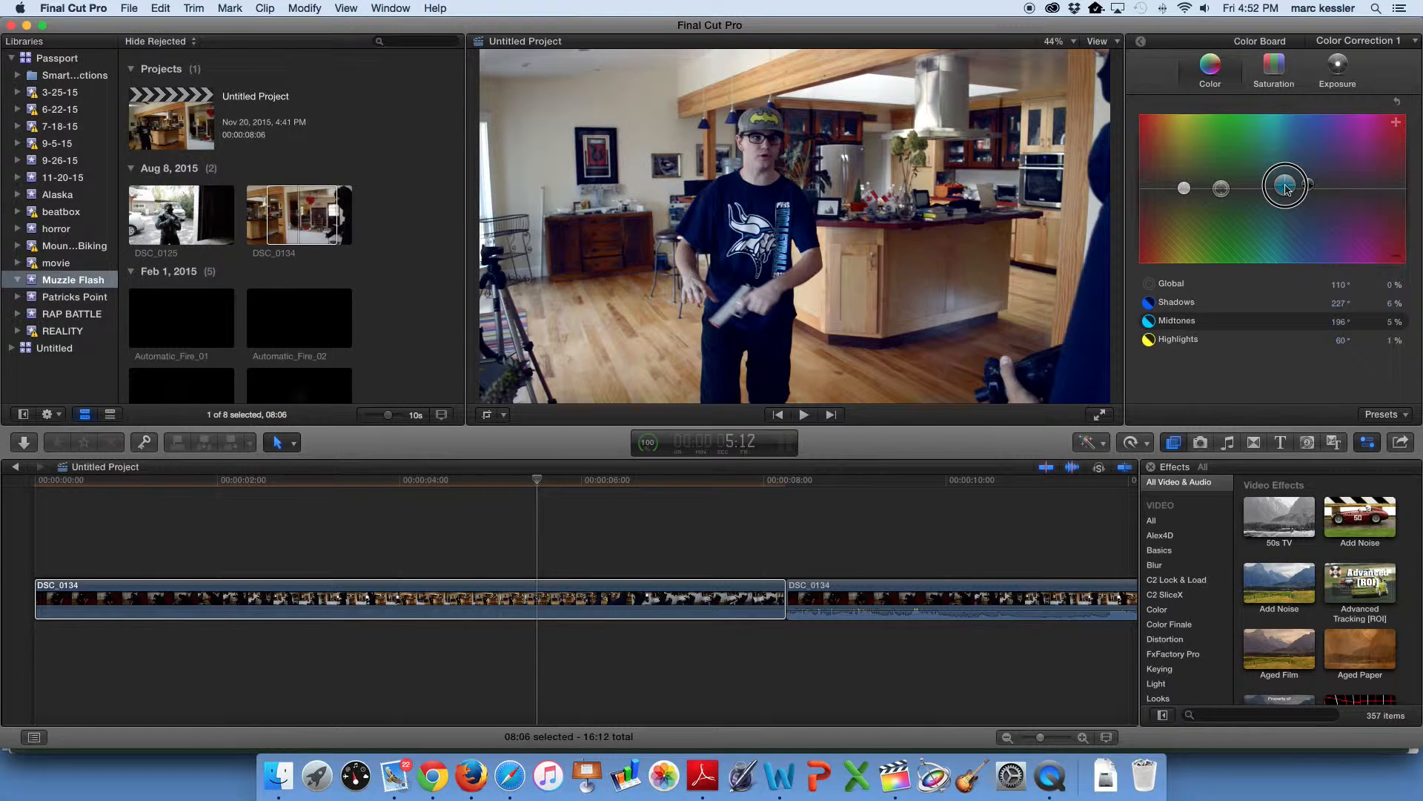
Step: Set the first clip's saturation to -17% for shadows and 16% for highlights
click(1275, 66)
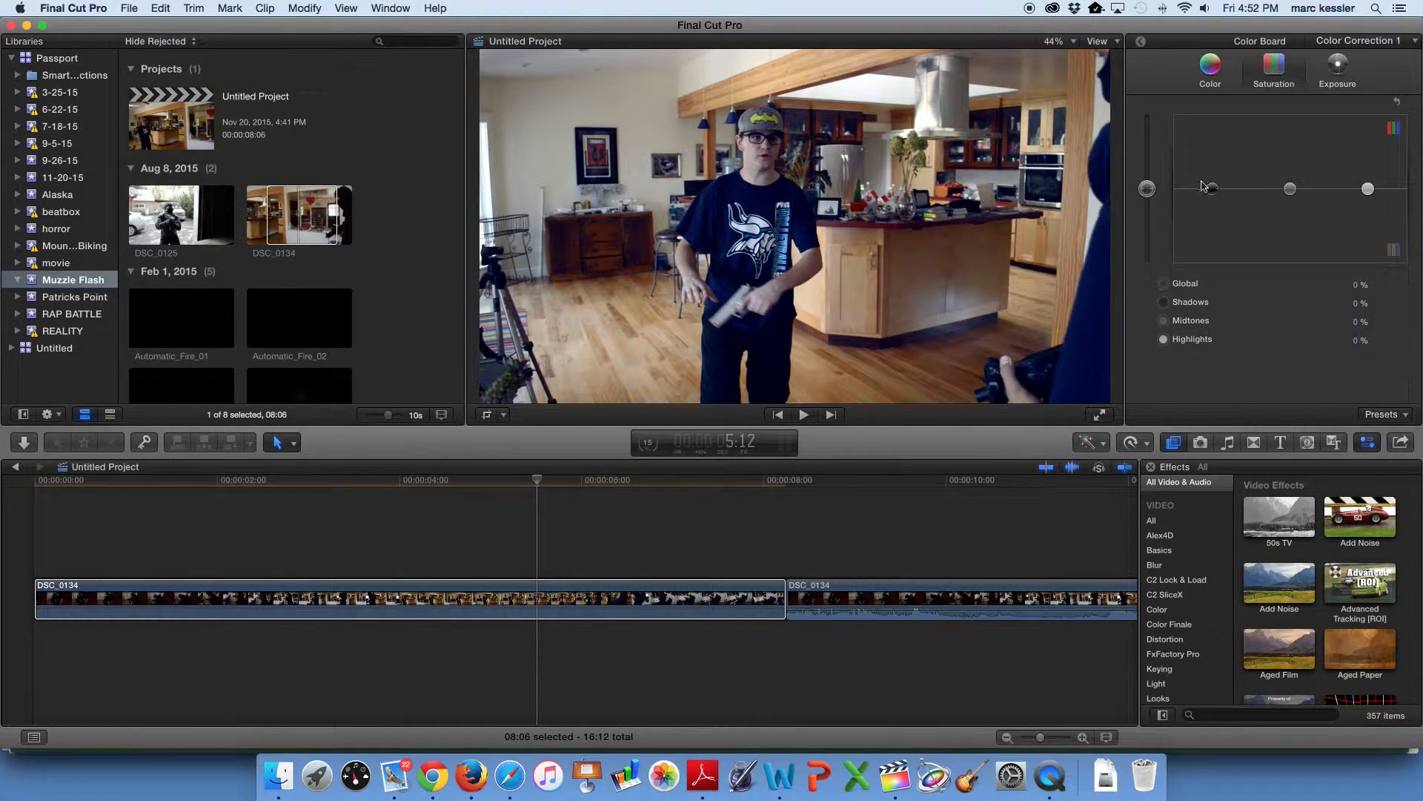
drag(1212, 191, 1213, 204)
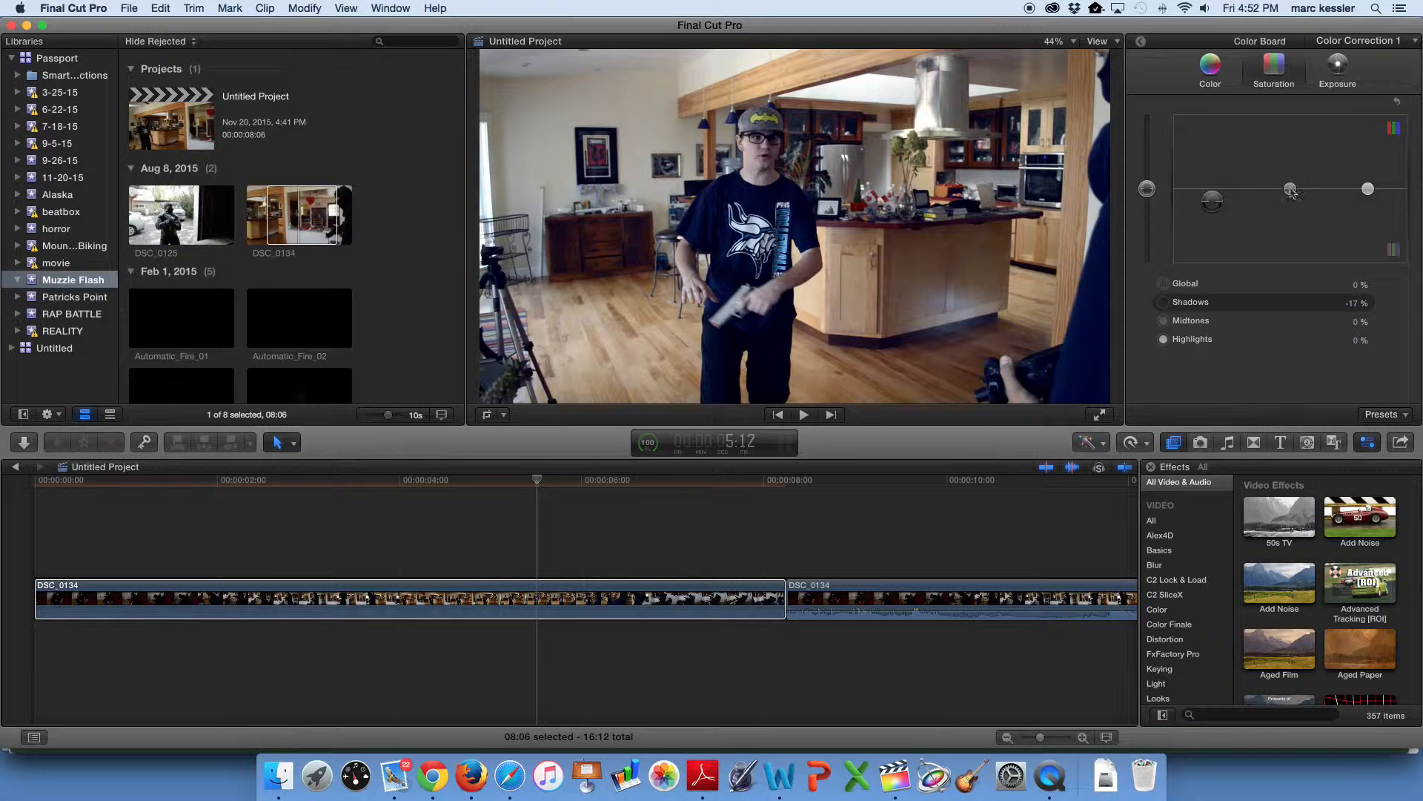
drag(1370, 190, 1372, 182)
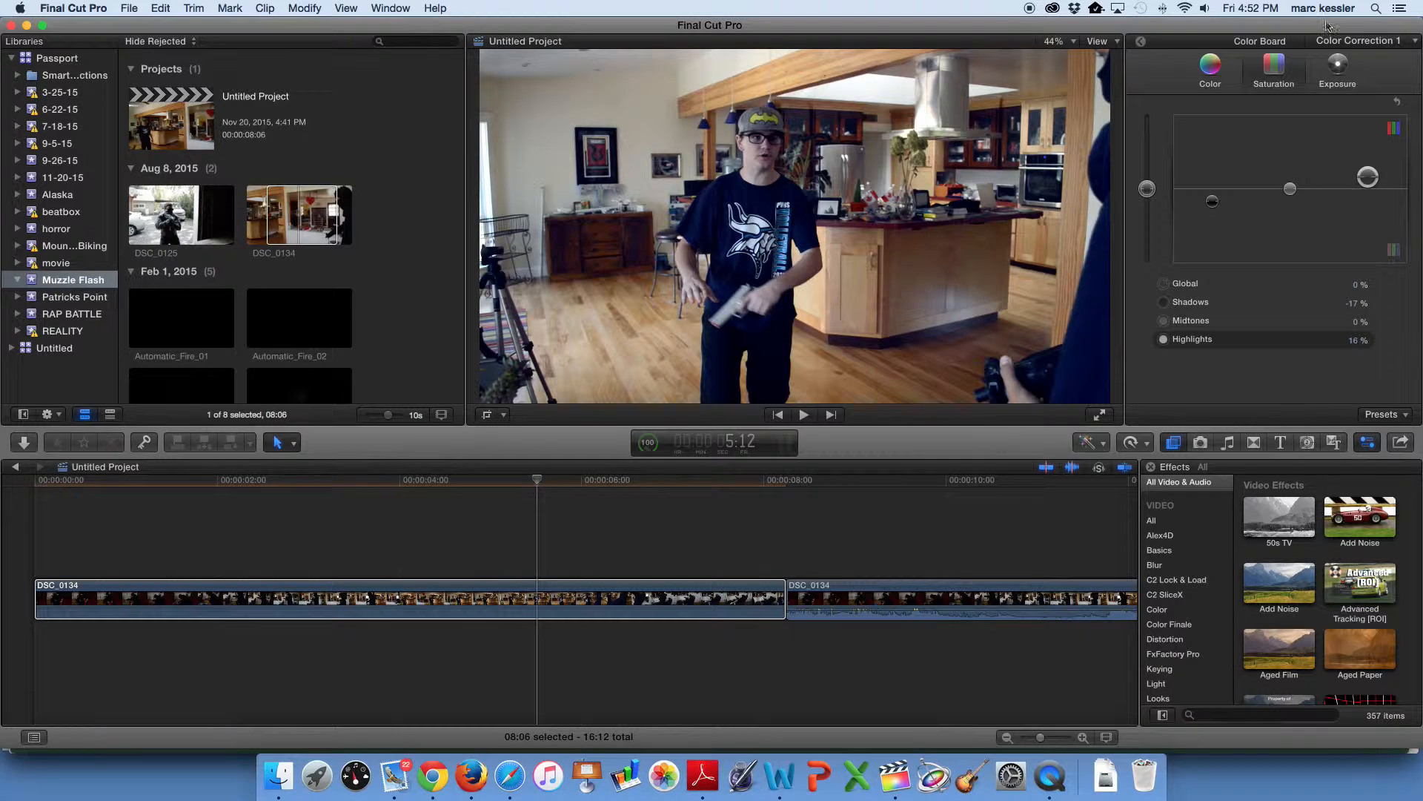
Step: Lower the first clip's shadow exposure to -2% and skim through the graded footage
click(1334, 62)
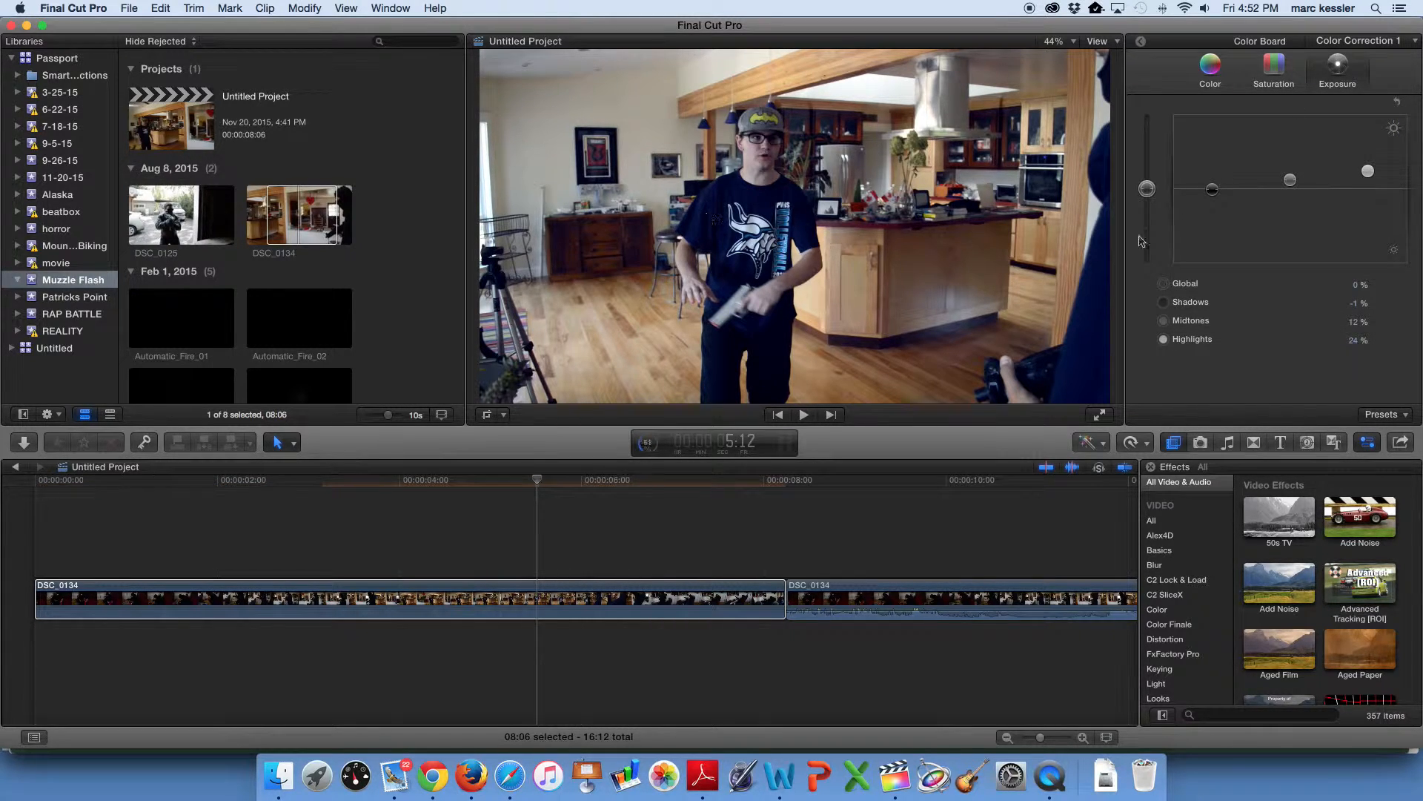
drag(1216, 196, 1217, 199)
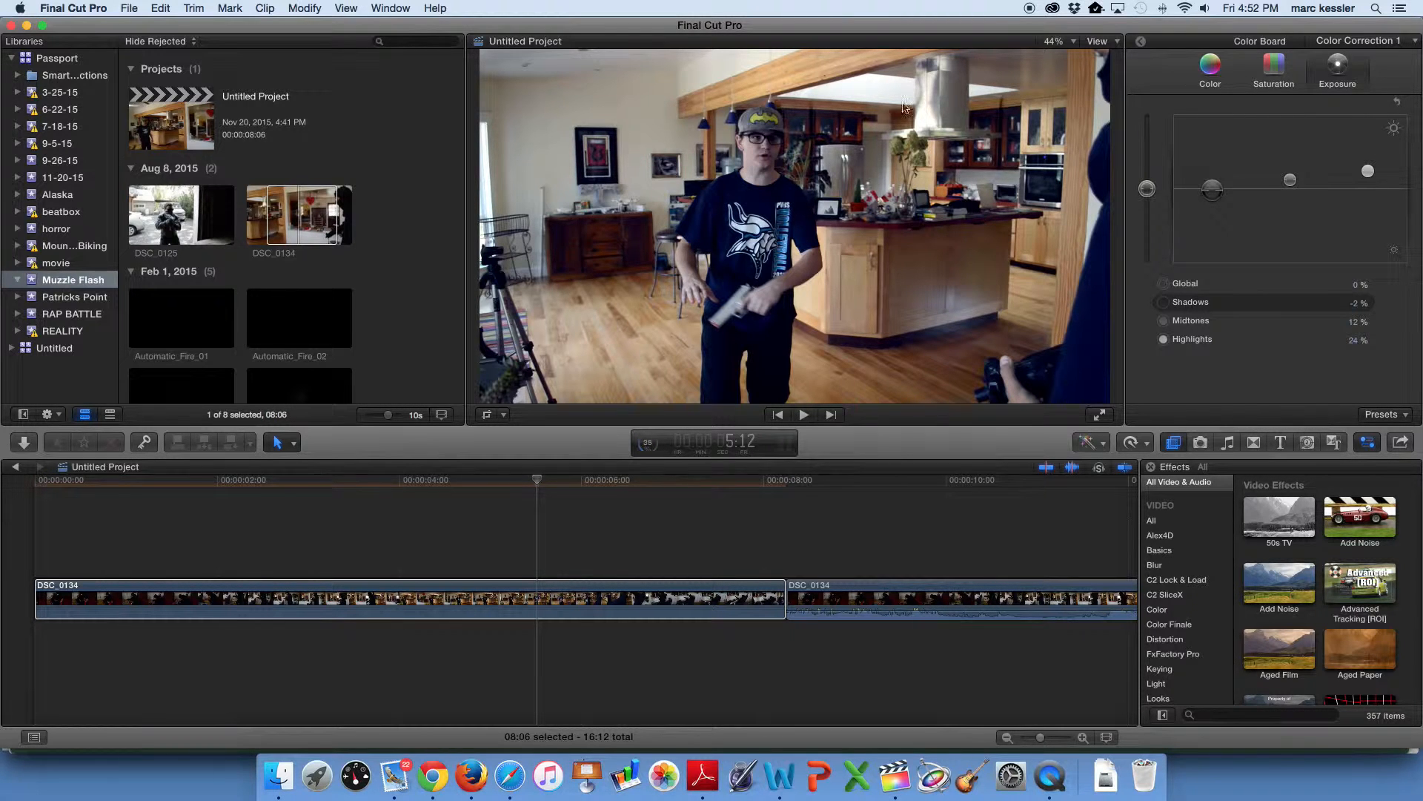
click(539, 622)
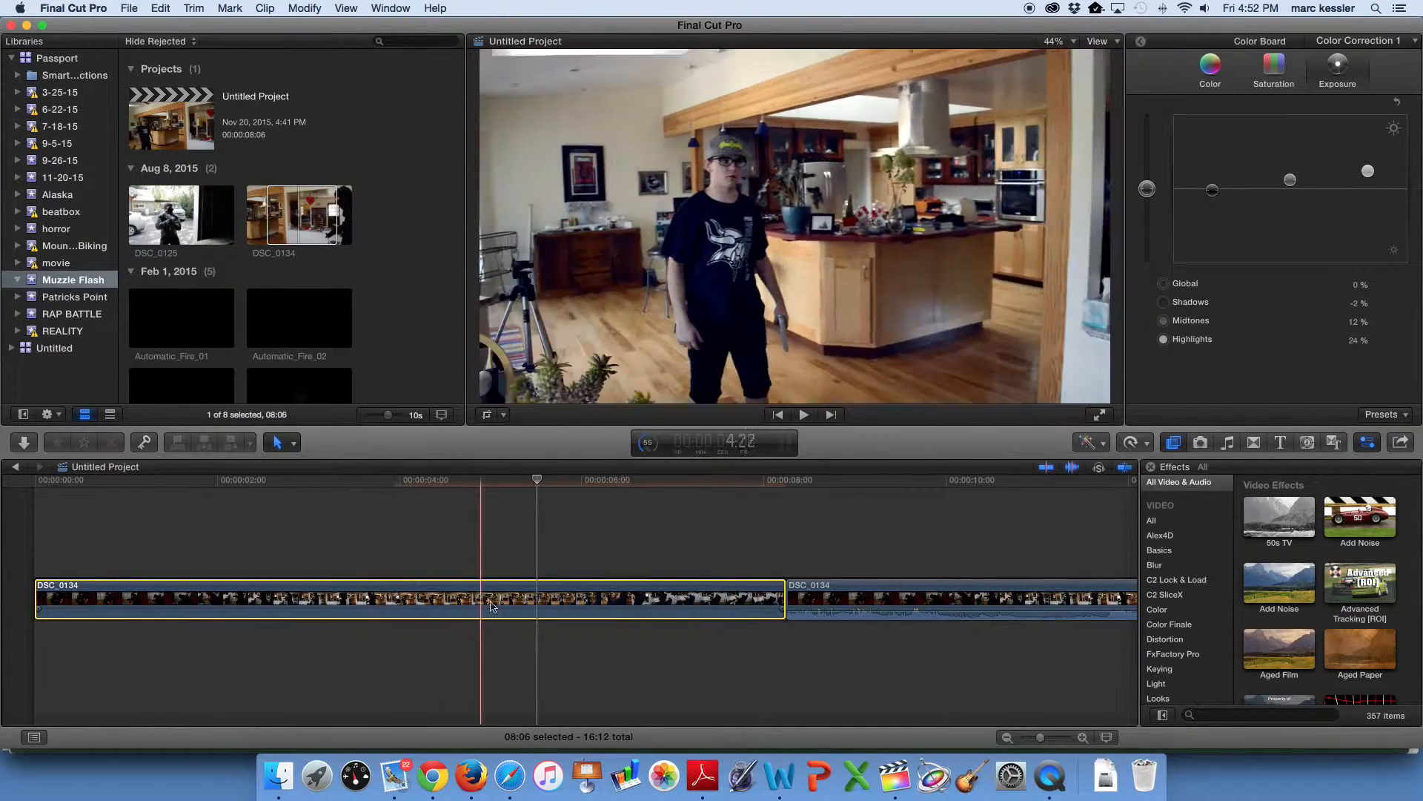
Step: Stack the ungraded DSC_0134 copy above the graded one and play back the overlap to compare them
drag(878, 597, 37, 572)
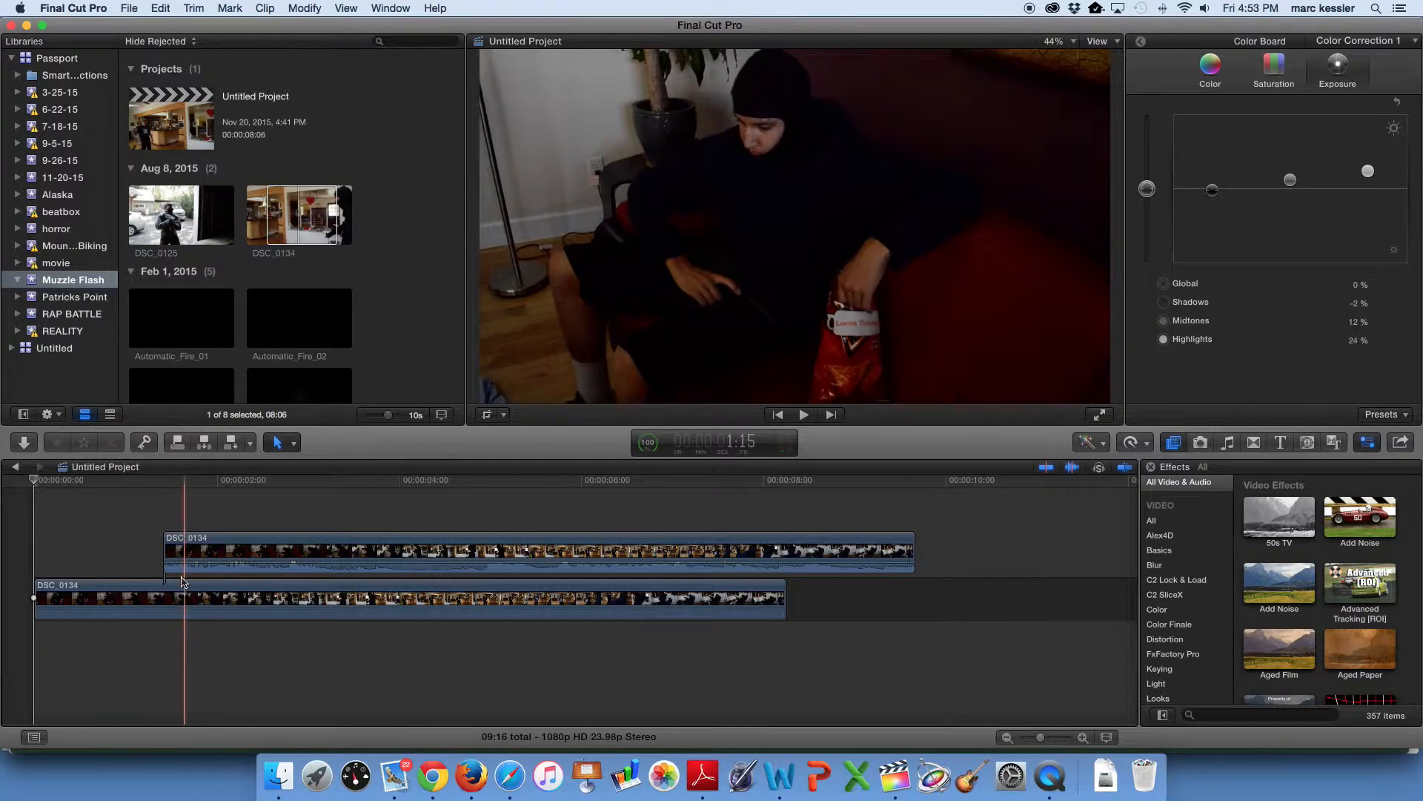
key(space)
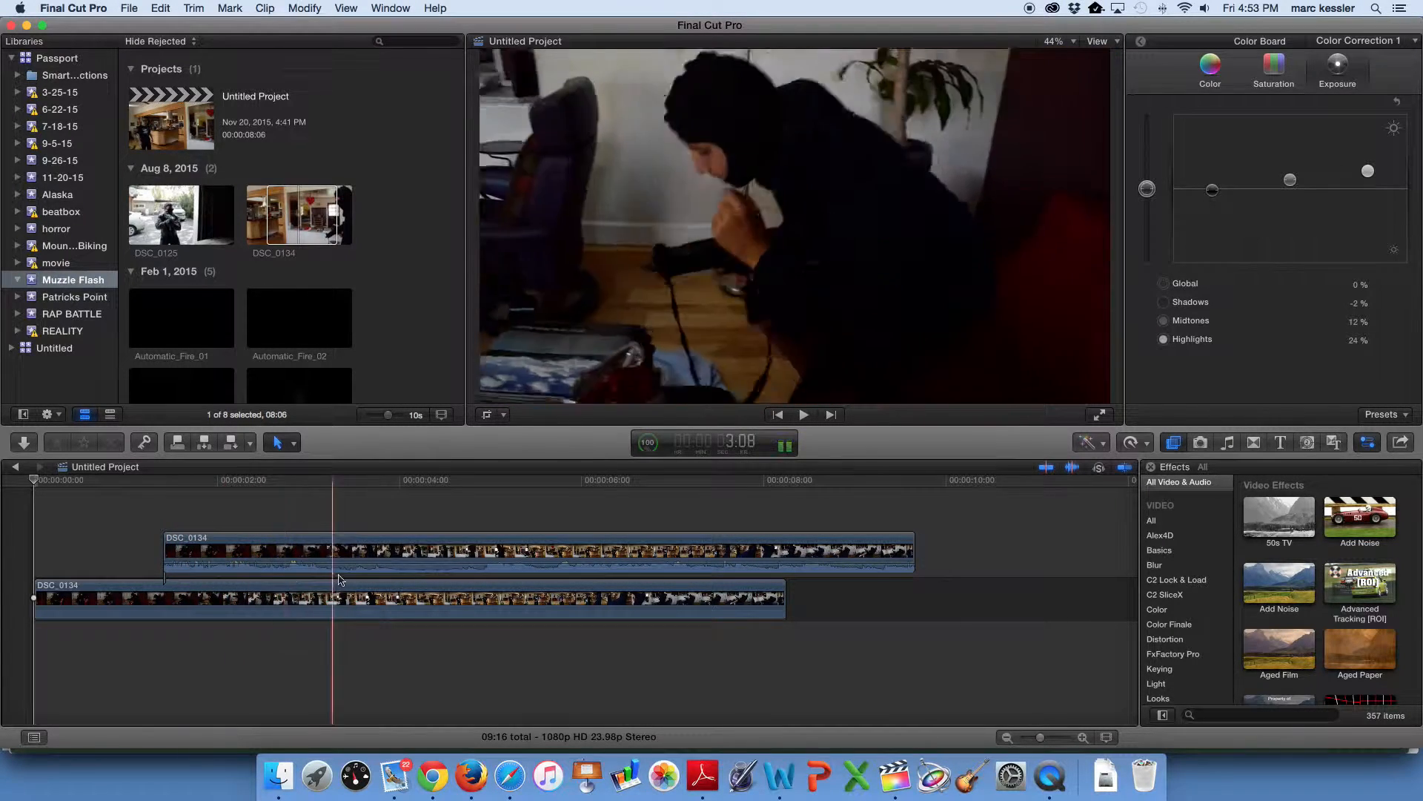
key(space)
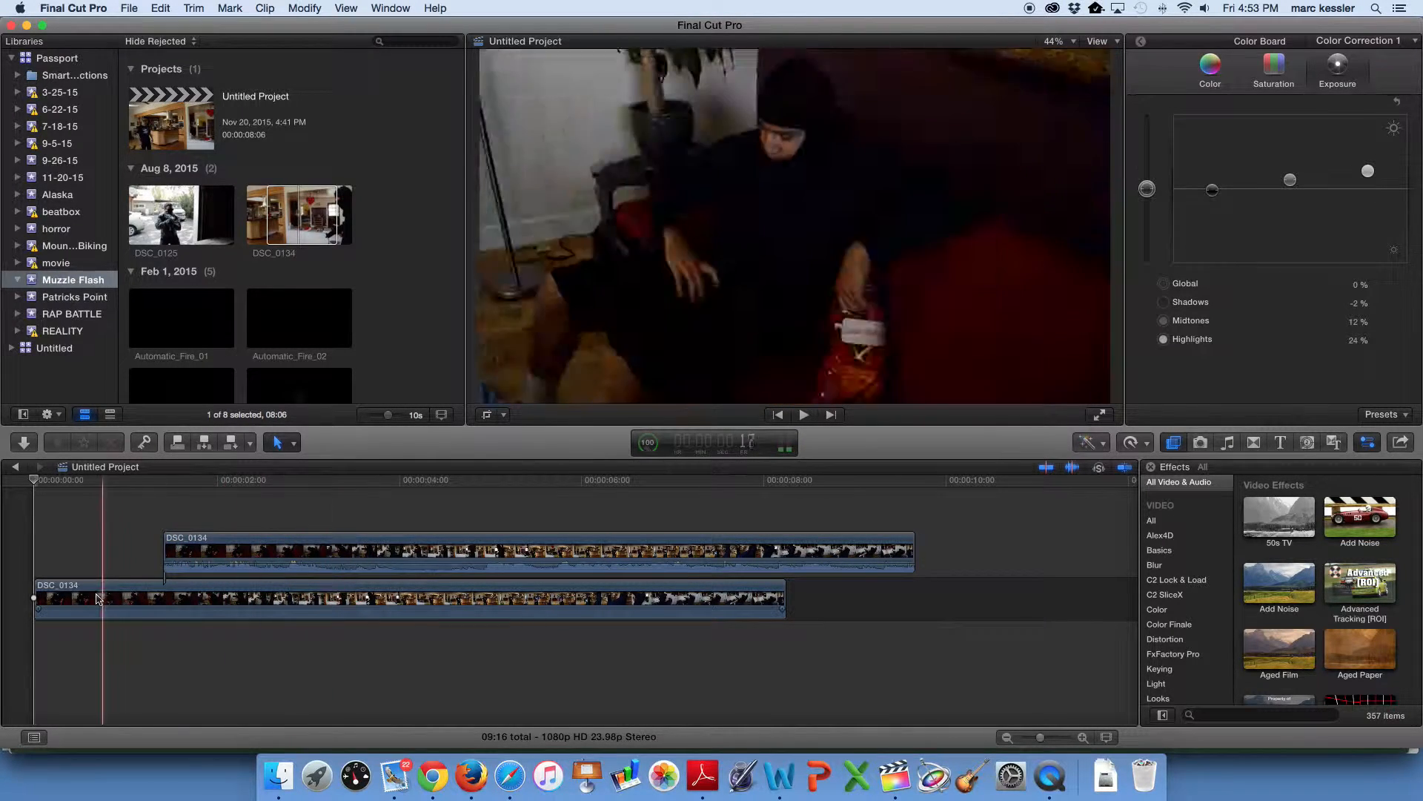
click(90, 550)
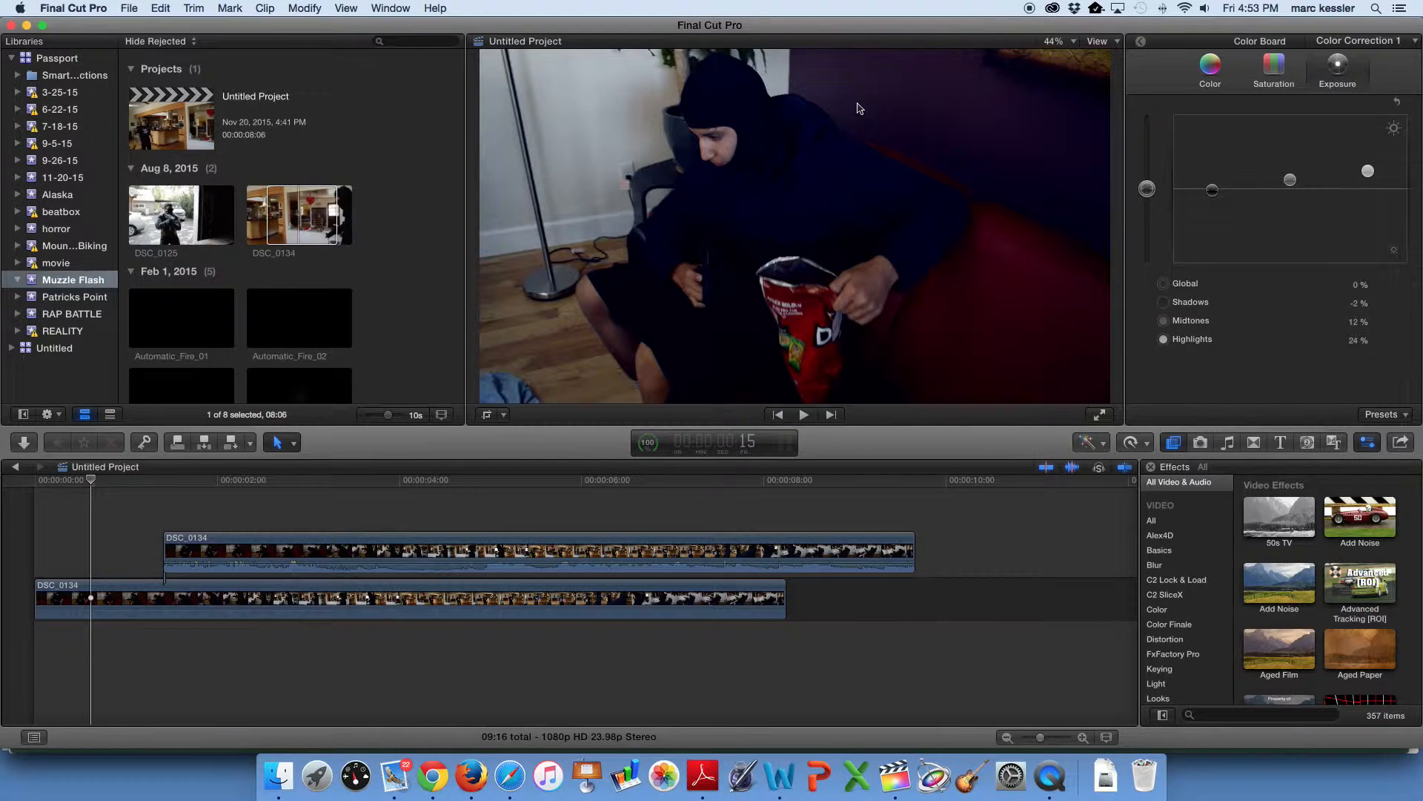
key(space)
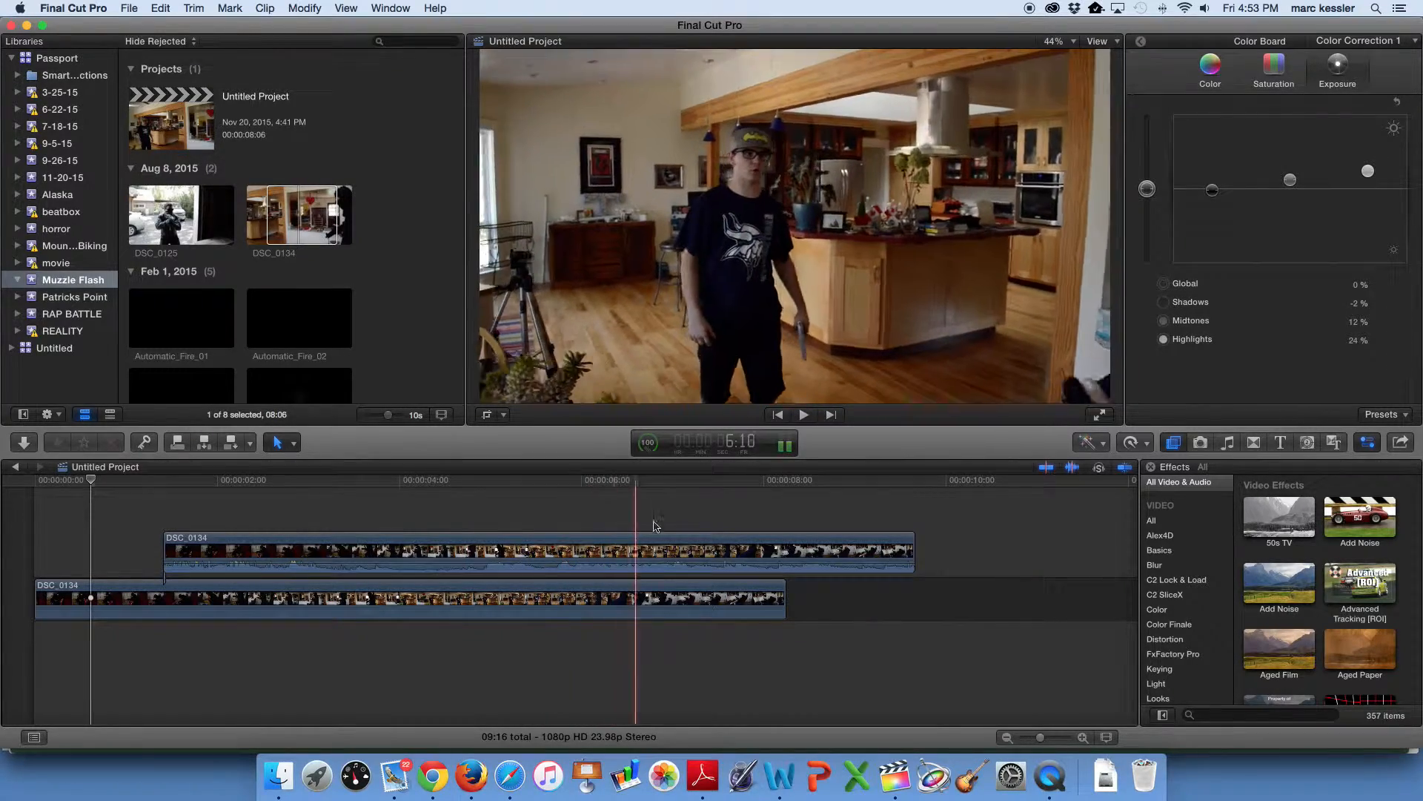
Step: Align the ungraded upper clip with the timeline start and crop away its left half for a before-and-after split
drag(470, 552, 907, 552)
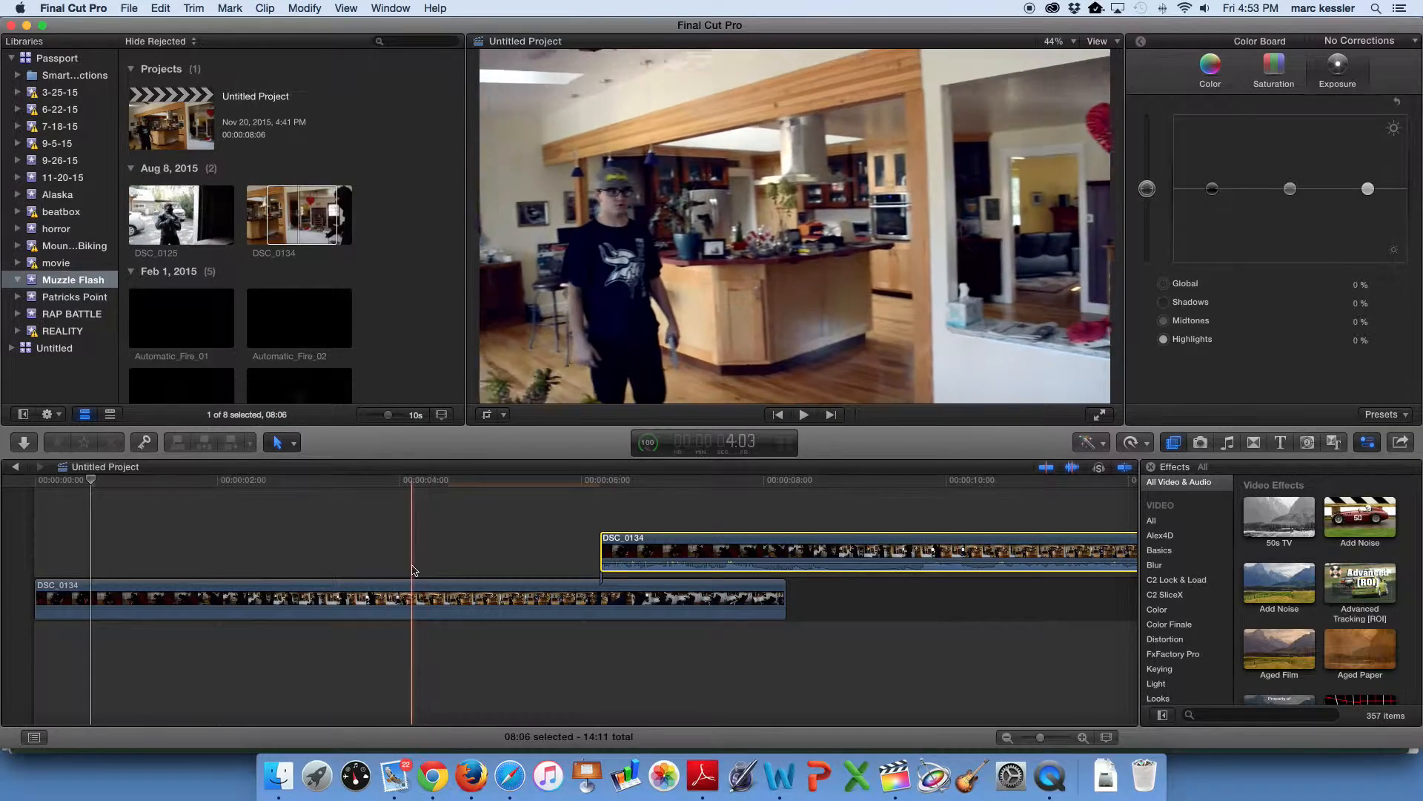
drag(646, 552, 79, 553)
click(143, 495)
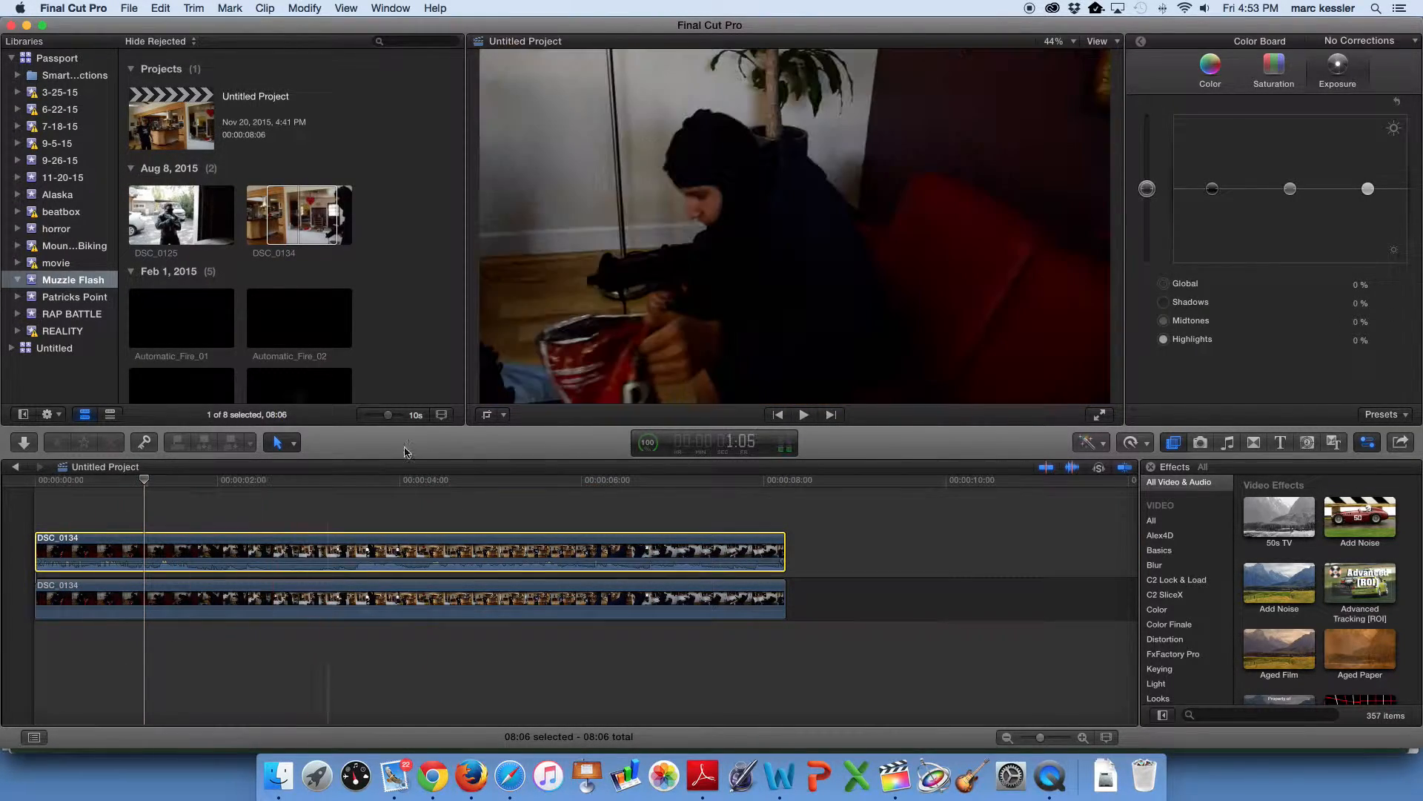
click(489, 414)
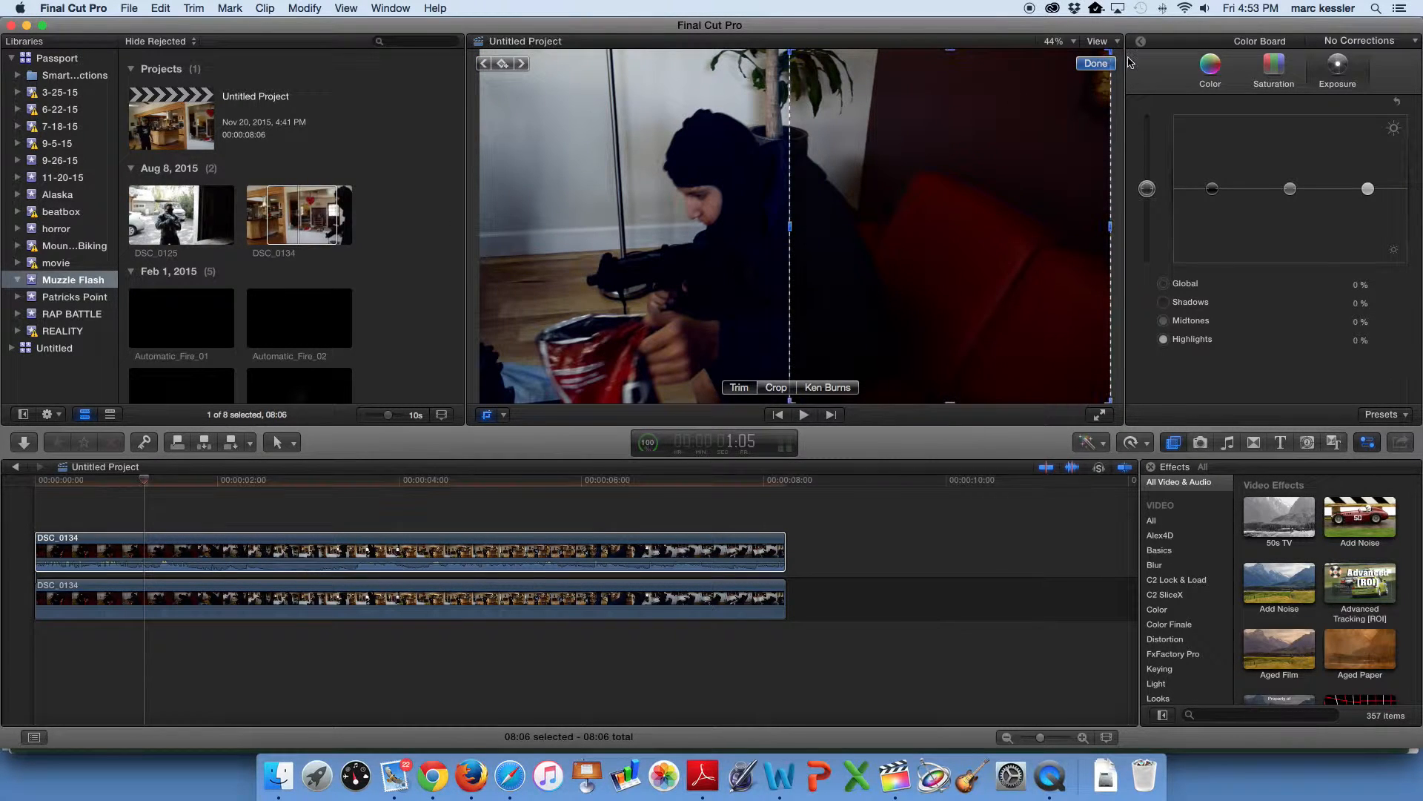
click(104, 553)
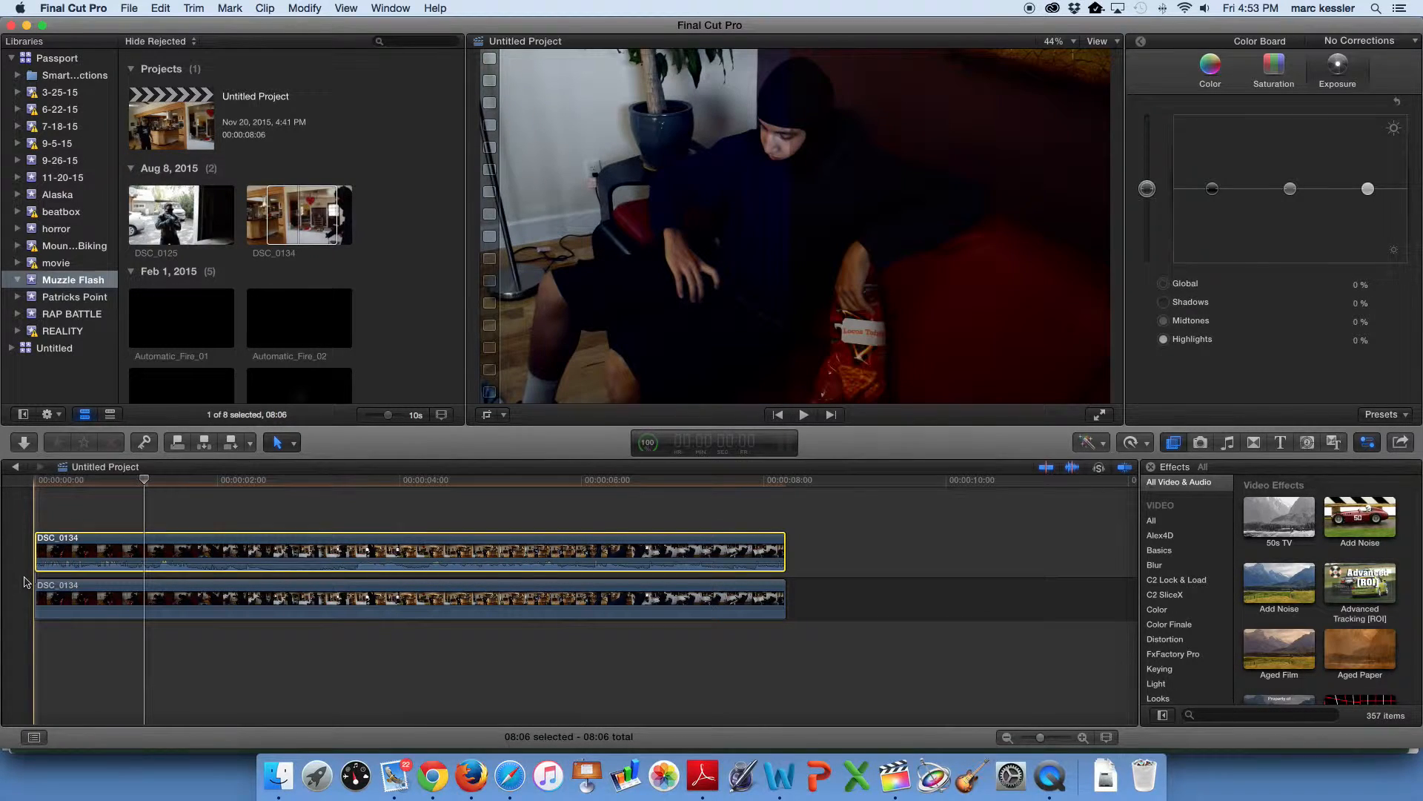
Step: Play back and scrub through the split DSC_0134 comparison to examine the graded and ungraded halves
key(space)
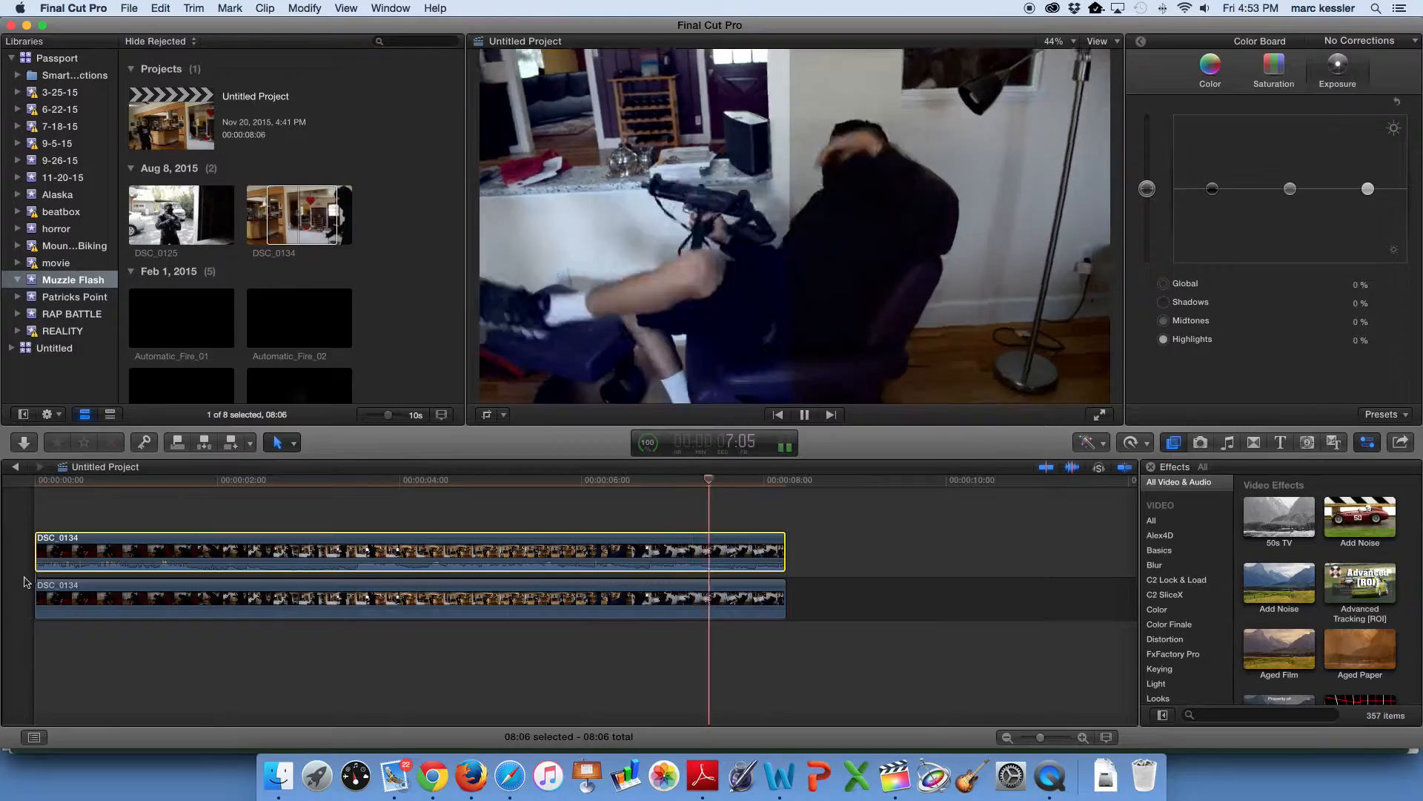
click(810, 604)
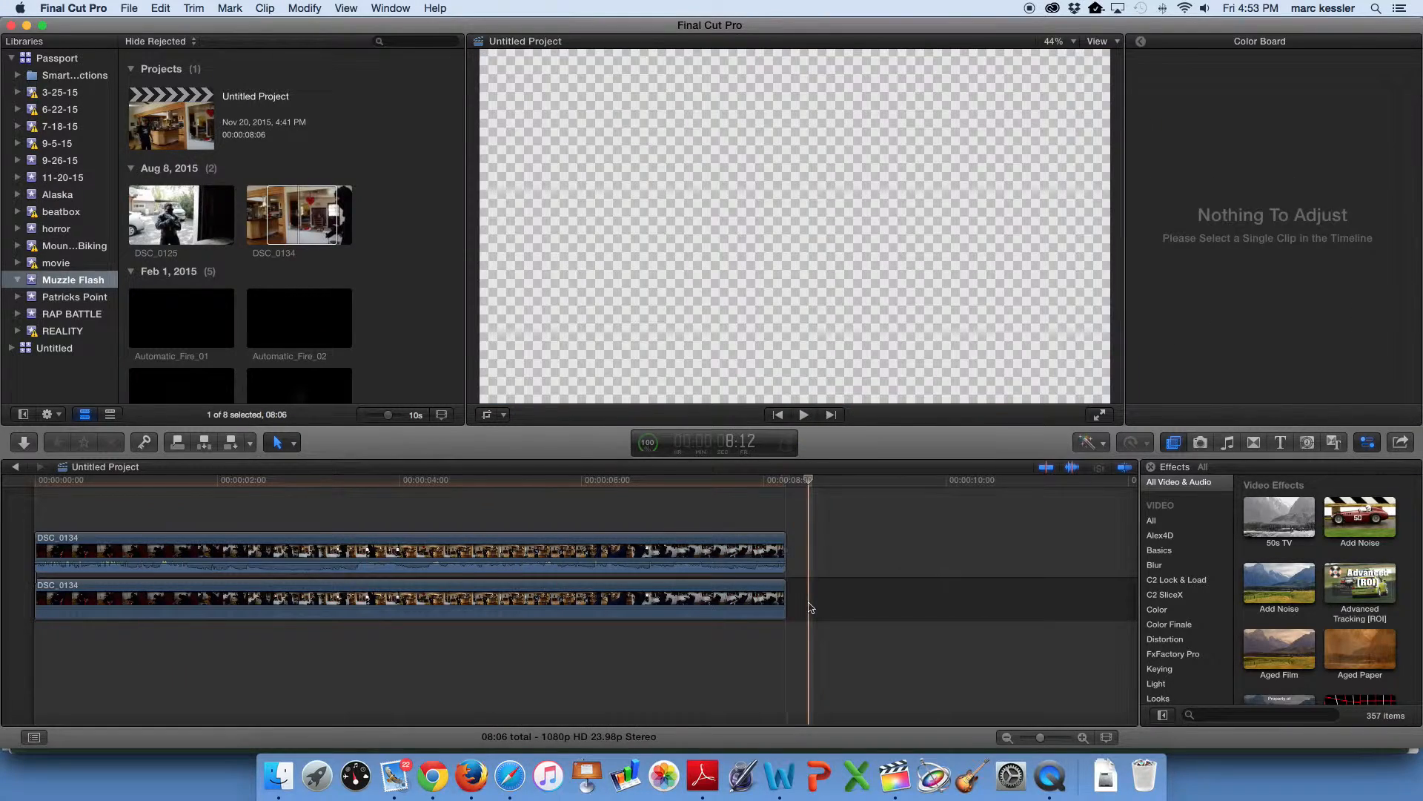
click(412, 564)
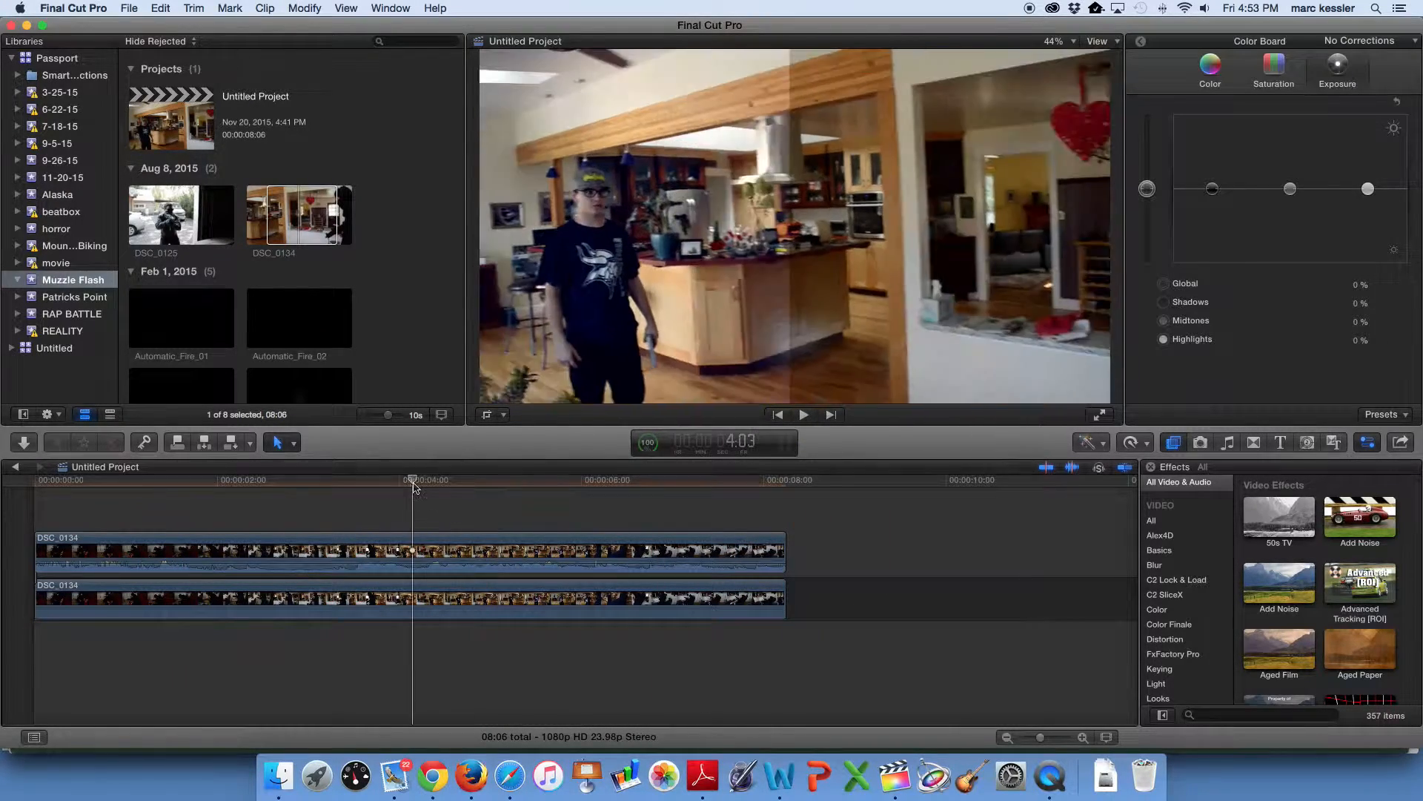
drag(413, 480, 607, 489)
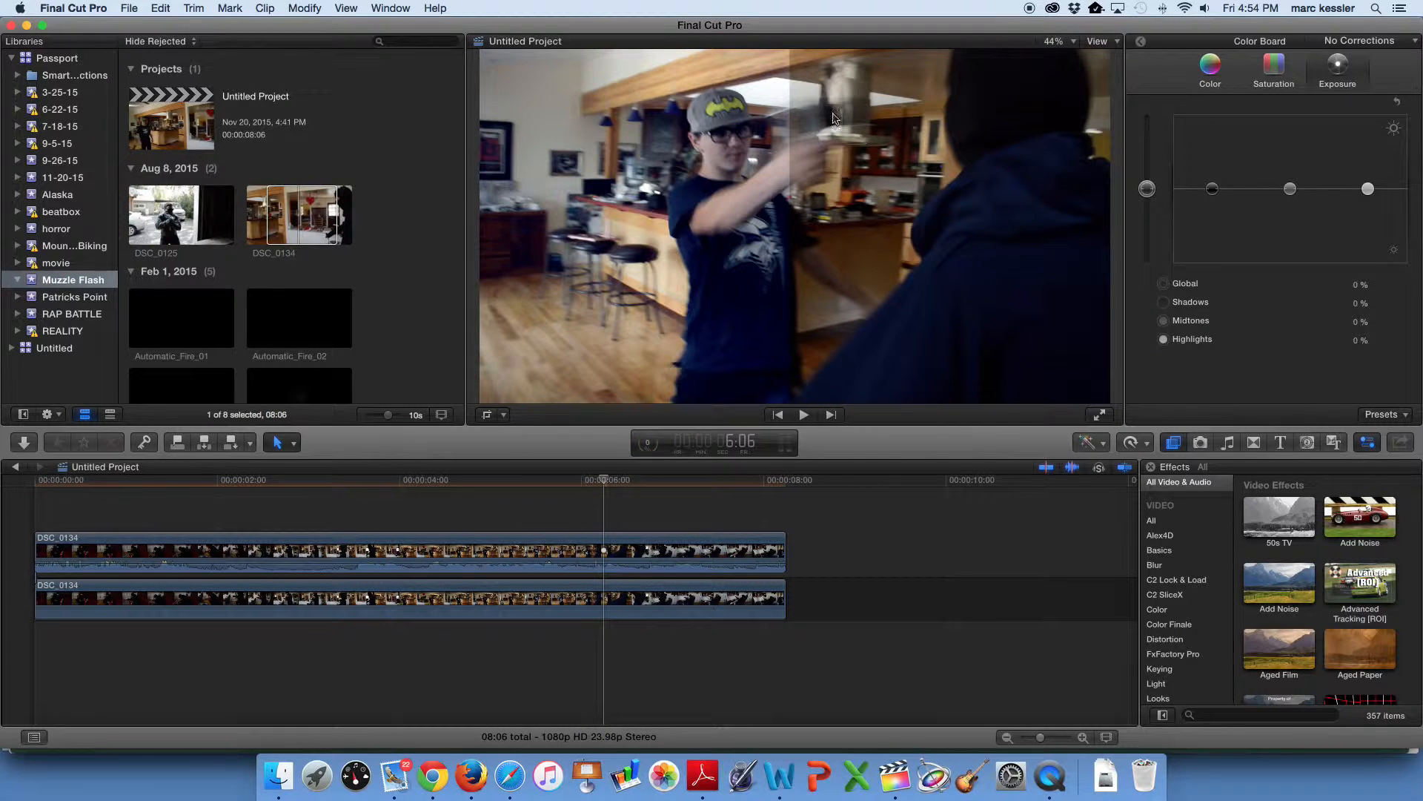
drag(599, 487, 356, 487)
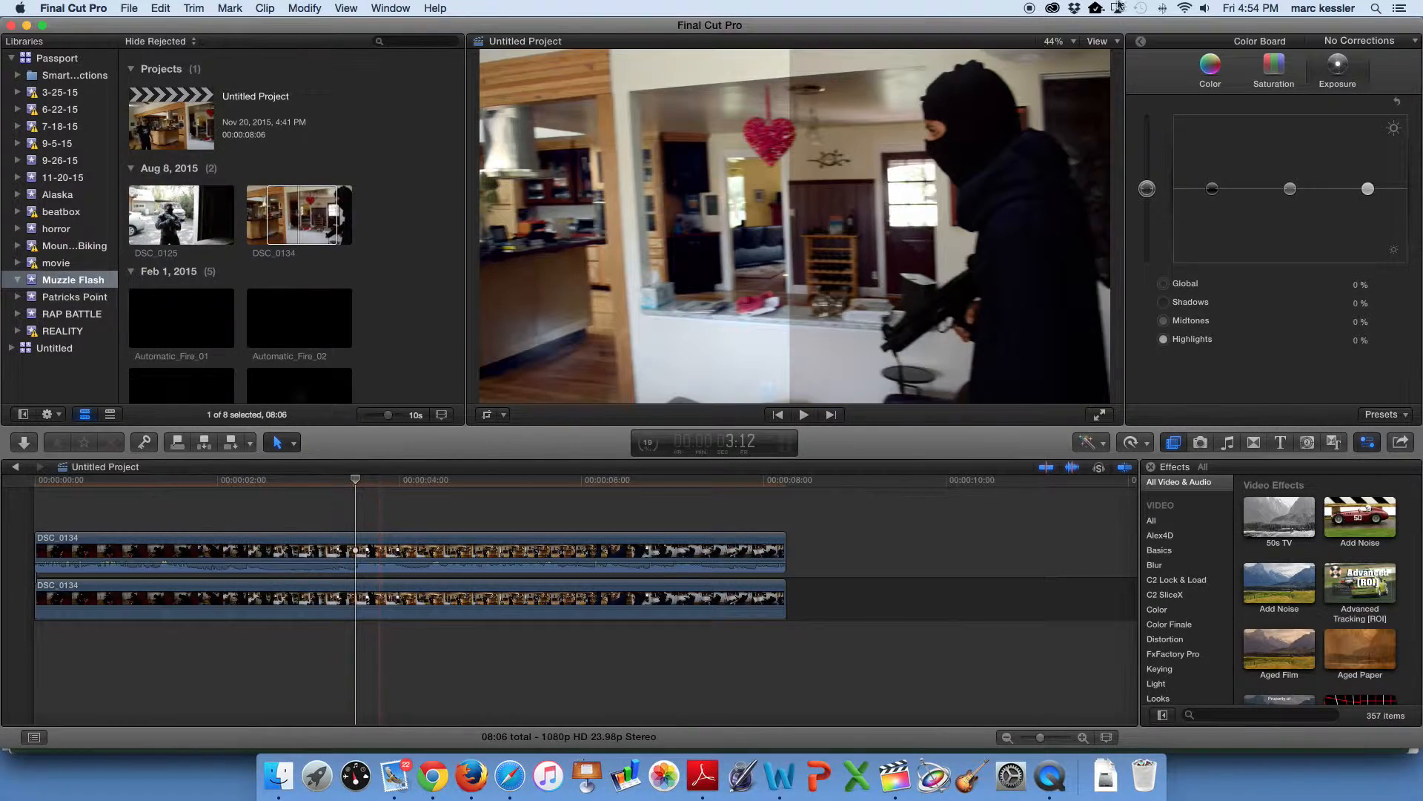
key(space)
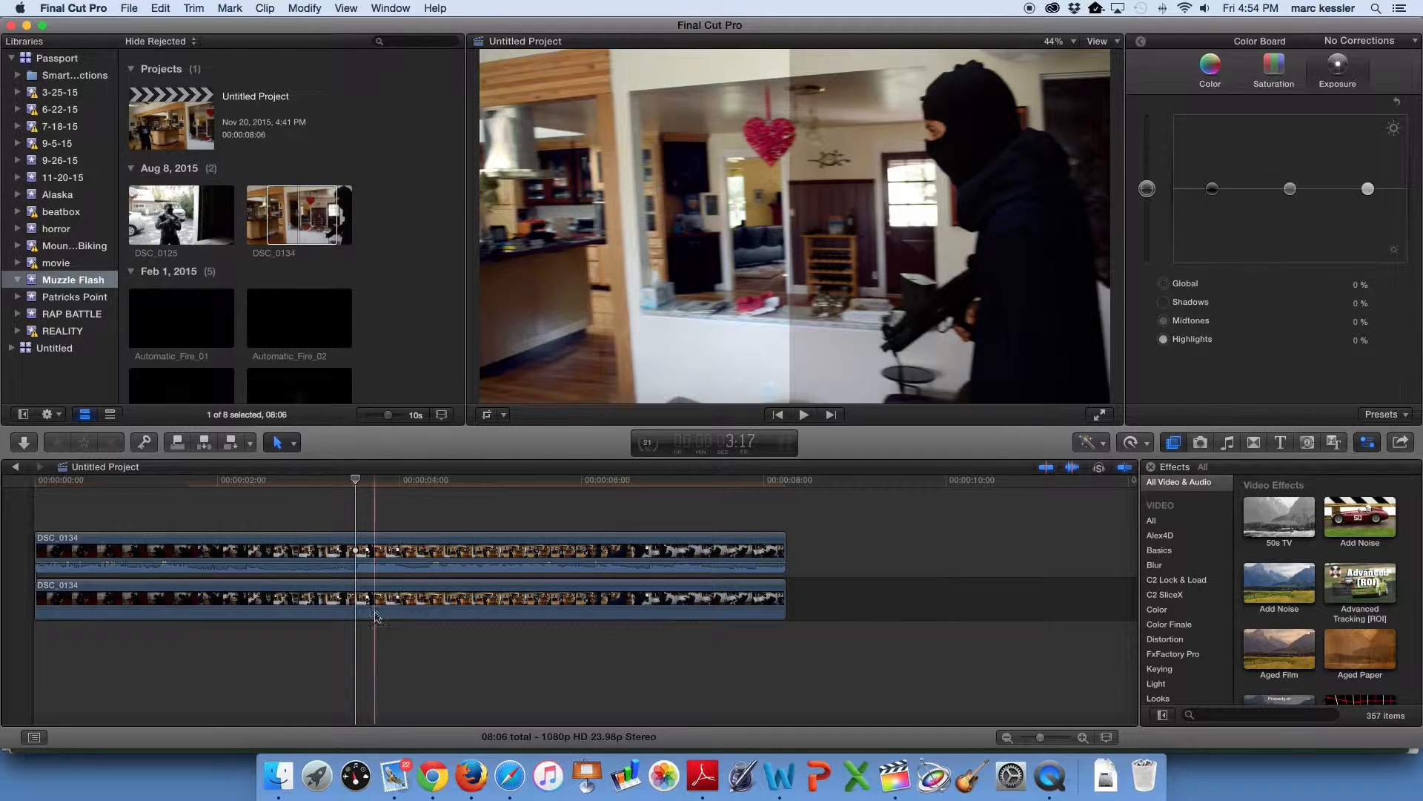